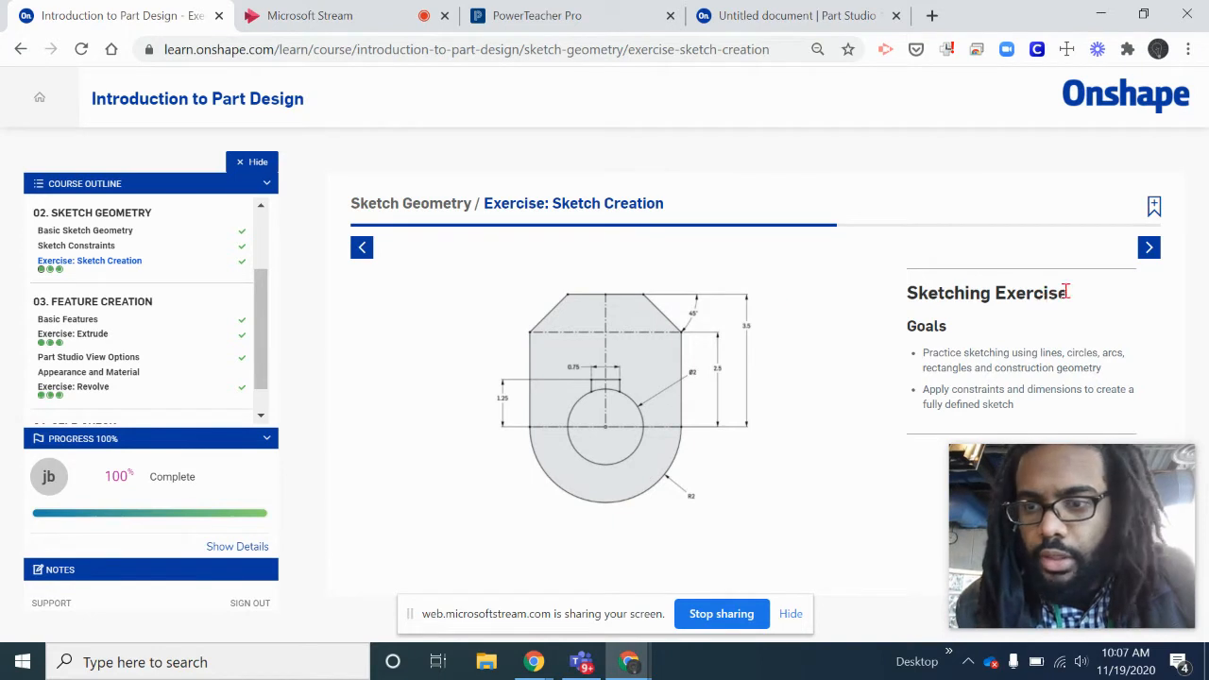
- Advance the Sketch Creation exercise to its Step 1 instruction slide and read it
{"action": "left_click", "coordinate": [1147, 248]}
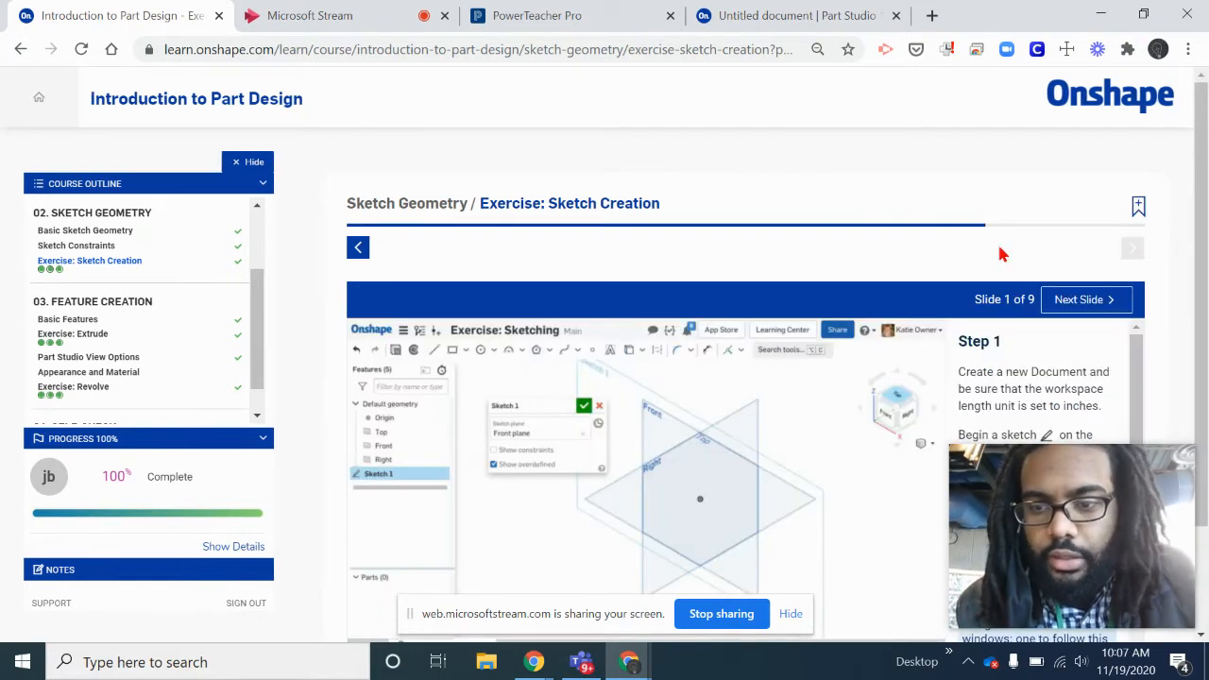
{"action": "scroll", "coordinate": [998, 256], "scroll_direction": "down", "scroll_amount": 2}
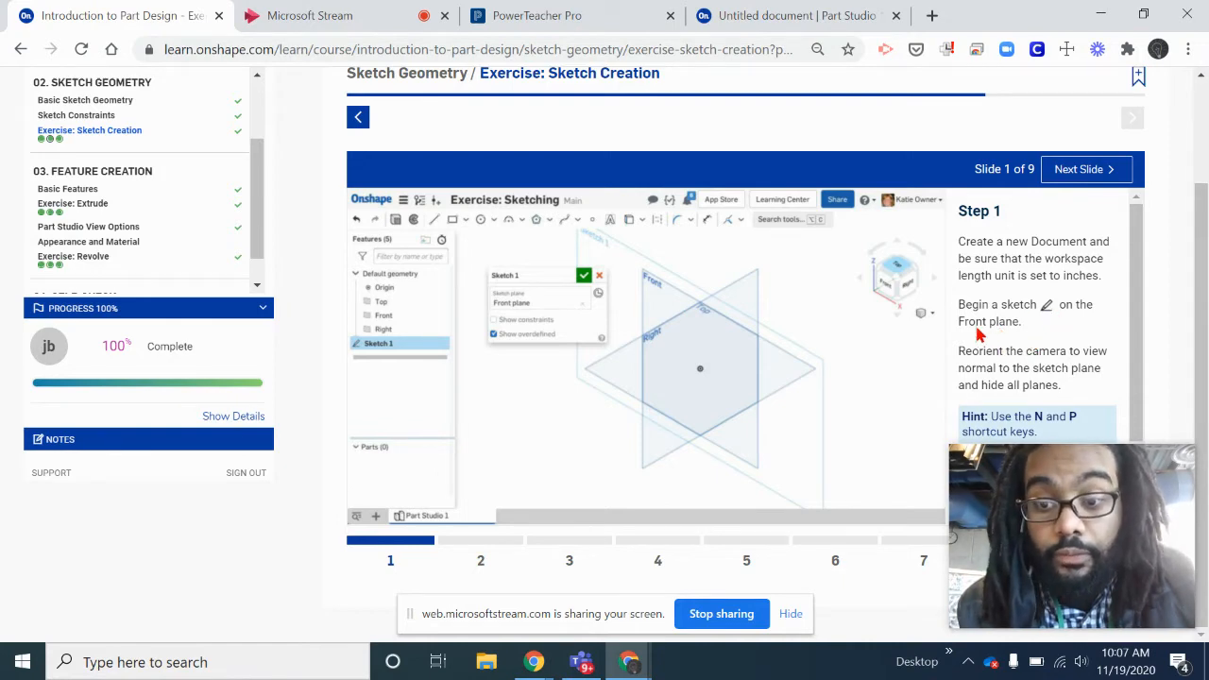
- Switch to the Part Studio document, hide Sketch 1, and start a new sketch on the Front plane viewed face-on
{"action": "left_click", "coordinate": [772, 21]}
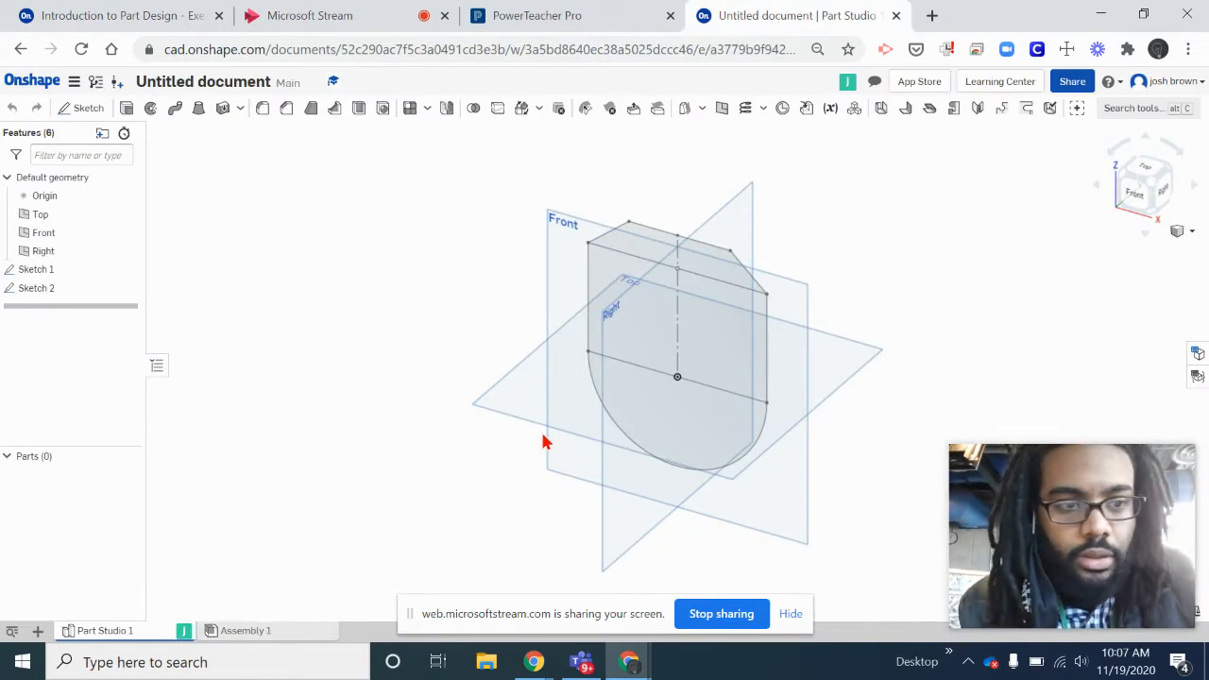
{"action": "left_click", "coordinate": [128, 271]}
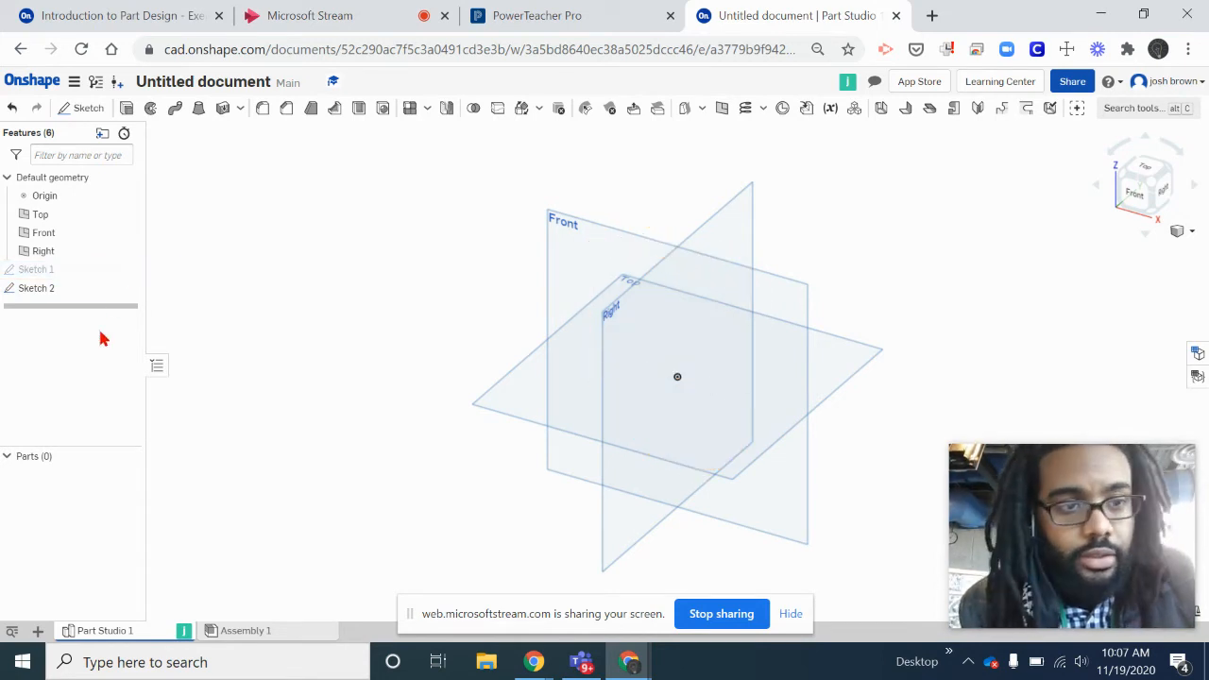
{"action": "left_click", "coordinate": [76, 107]}
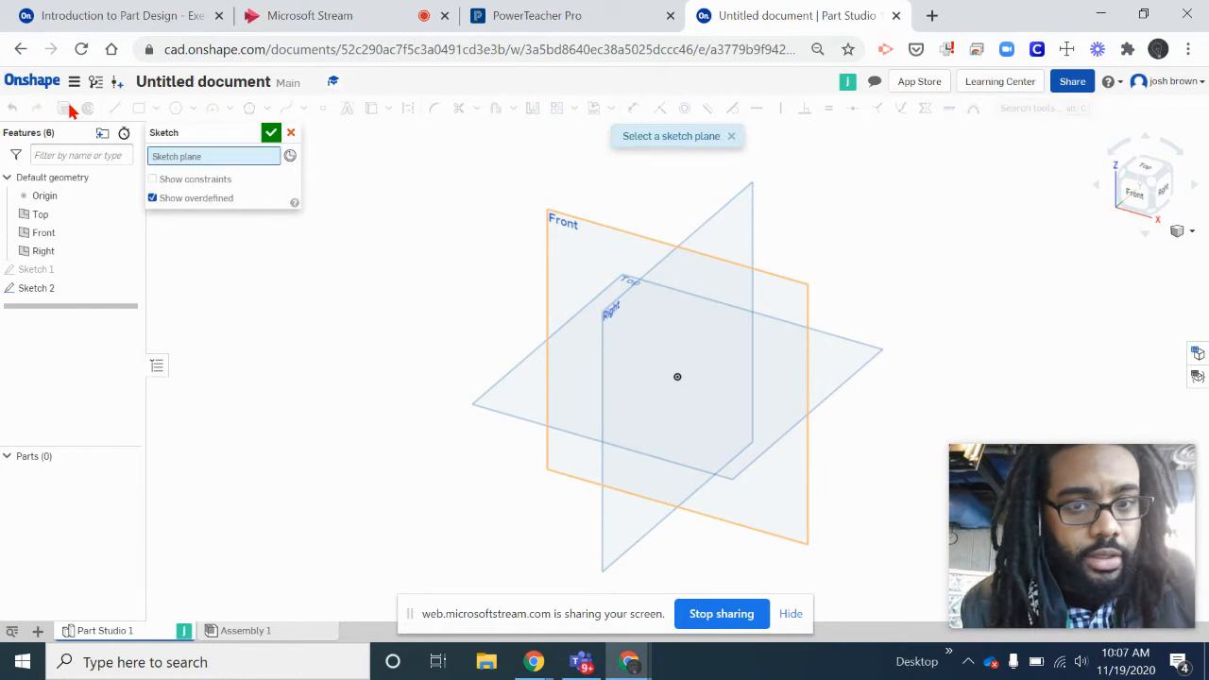
{"action": "left_click", "coordinate": [568, 231]}
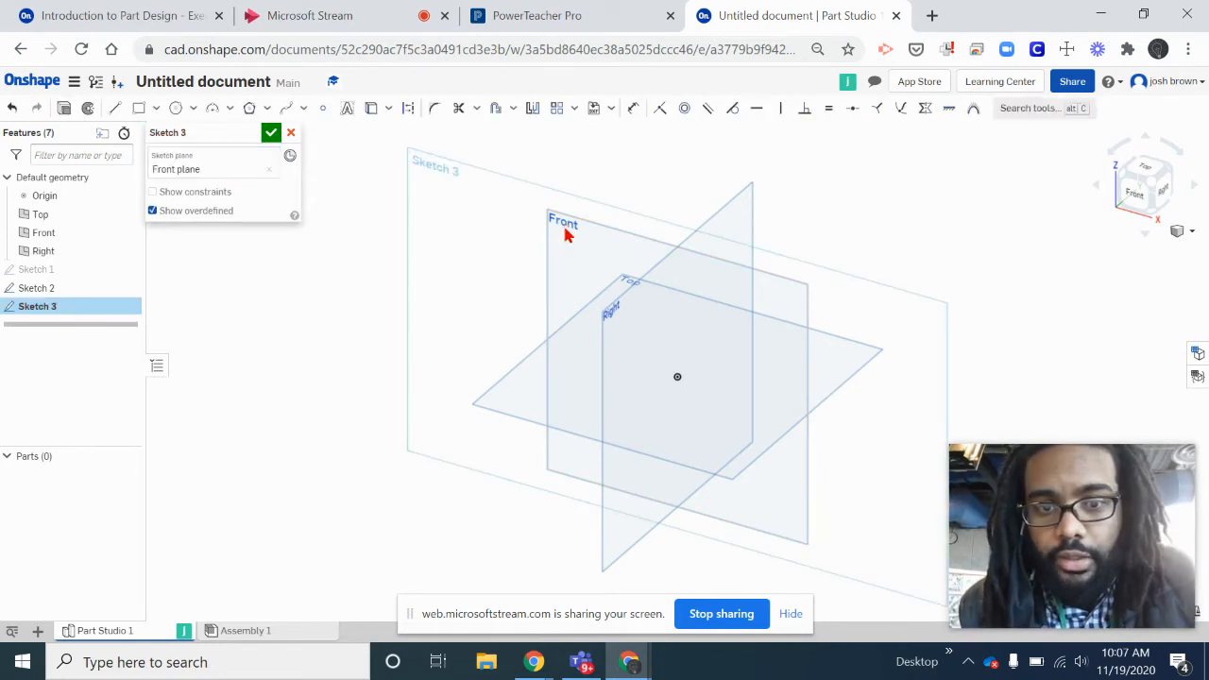
{"action": "left_click", "coordinate": [1139, 193]}
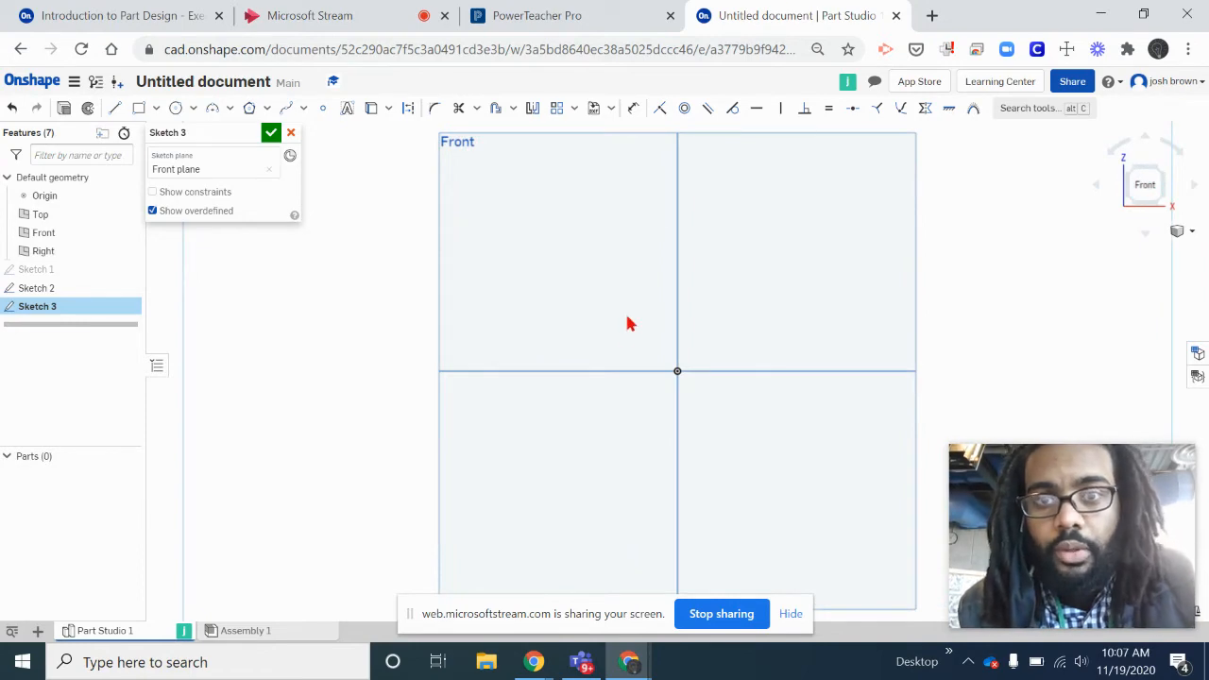
- Place the Part Studio window side by side with the Introduction to Part Design course
{"action": "left_click_drag", "start_coordinate": [704, 16], "coordinate": [1208, 194]}
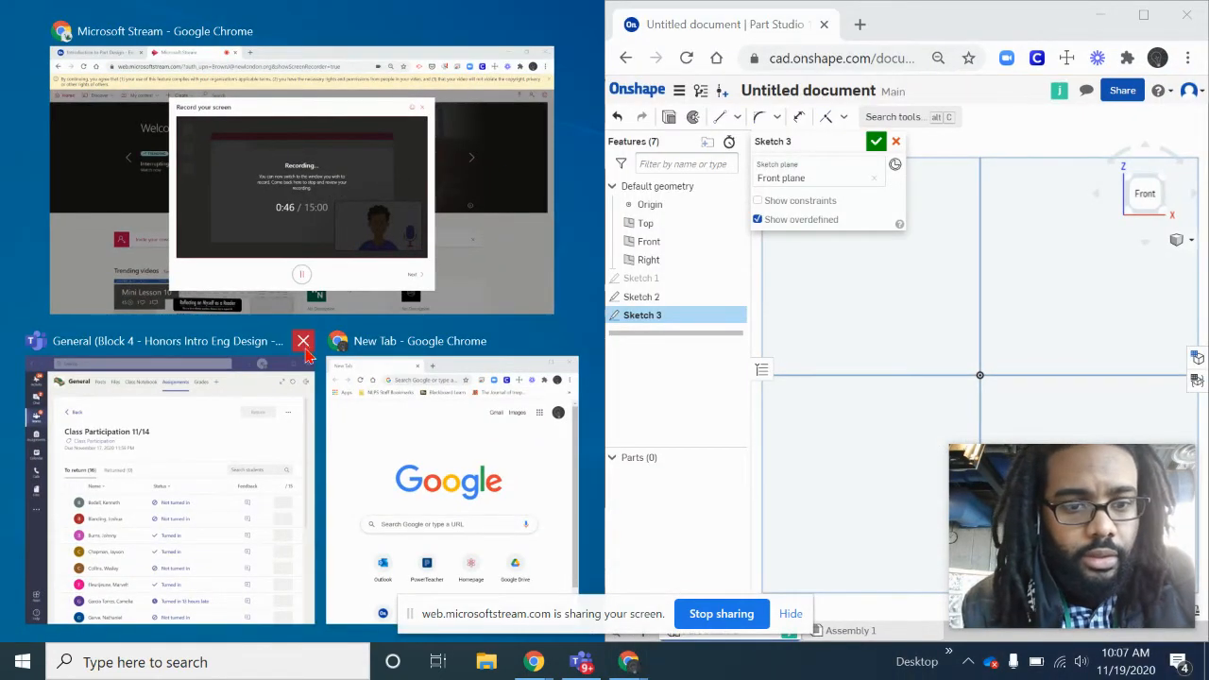
{"action": "left_click", "coordinate": [194, 189]}
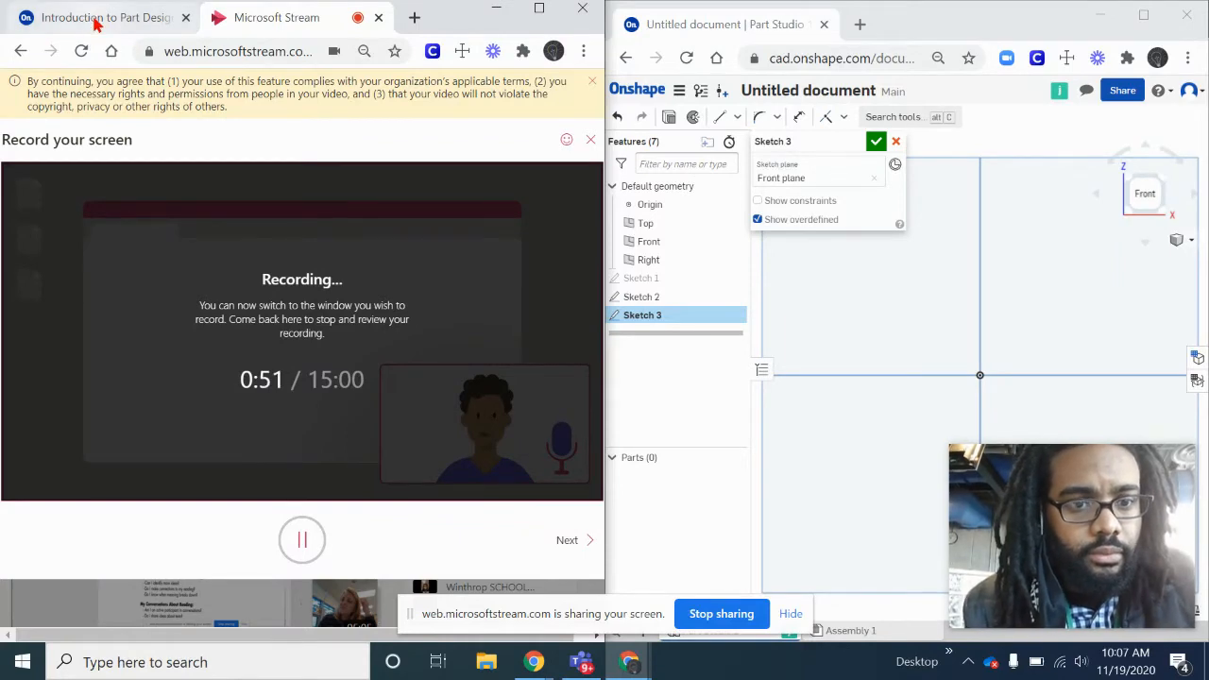
{"action": "left_click", "coordinate": [96, 21]}
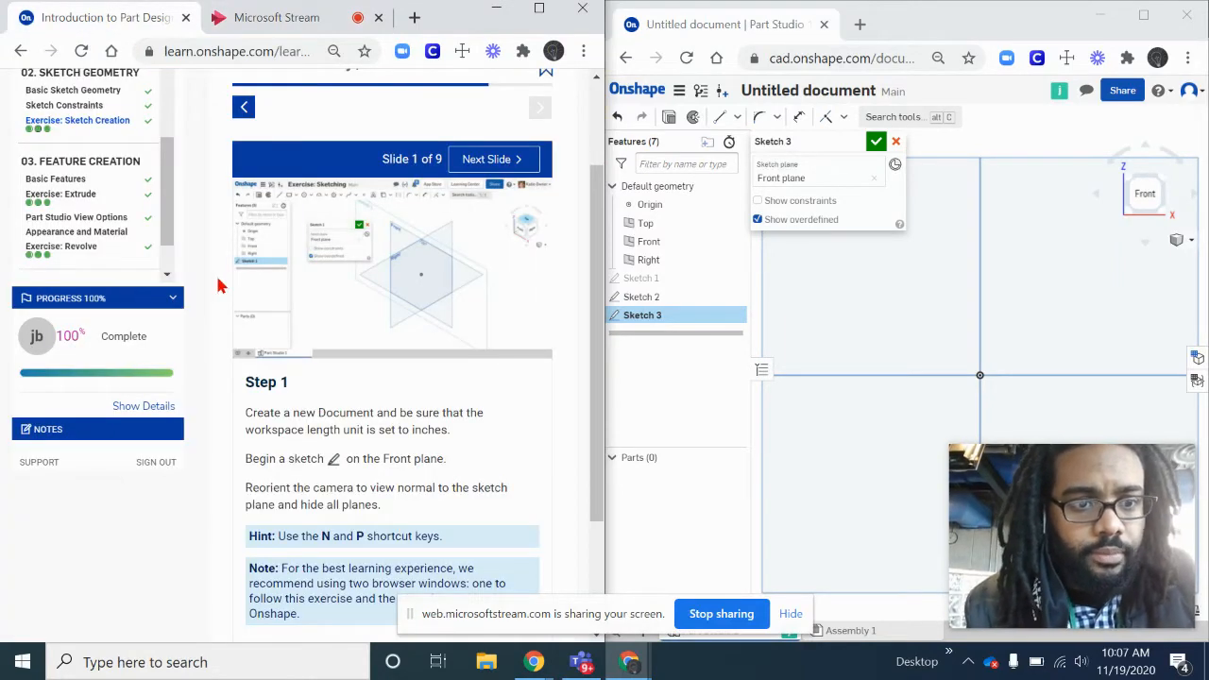
- Hide the course outline and advance the exercise from the Step 1 slide to the Step 2 slide
{"action": "scroll", "coordinate": [221, 284], "scroll_direction": "up", "scroll_amount": 2}
{"action": "left_click", "coordinate": [166, 151]}
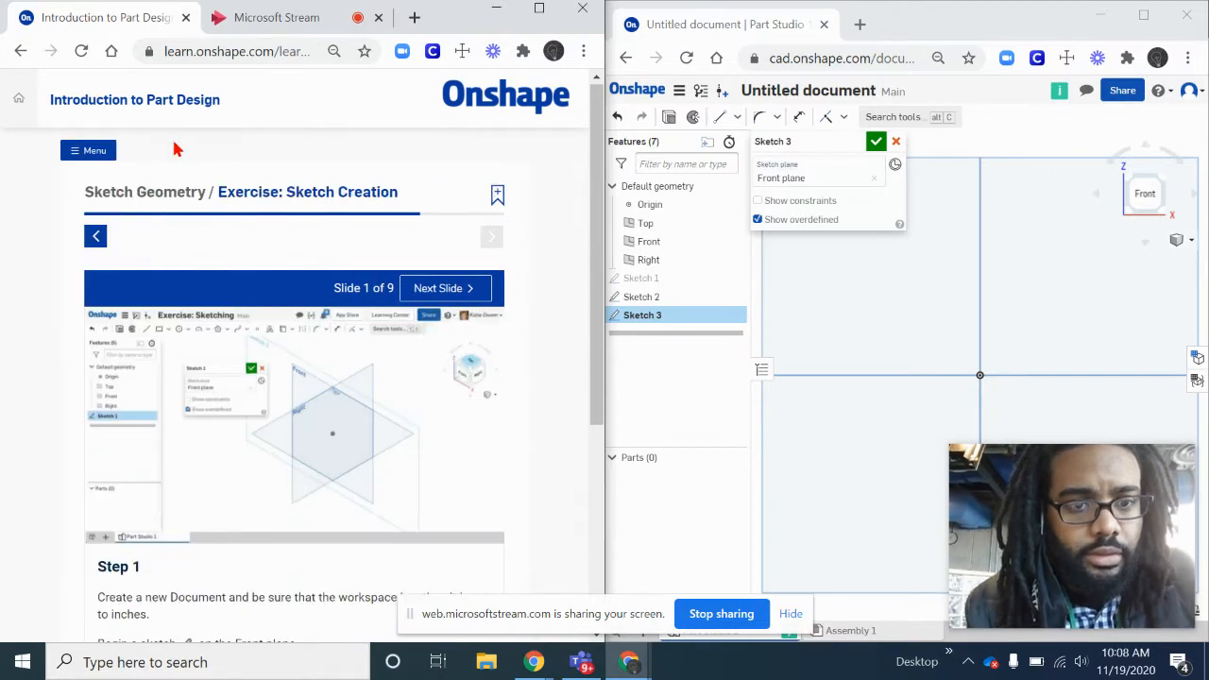
{"action": "scroll", "coordinate": [536, 360], "scroll_direction": "down", "scroll_amount": 2}
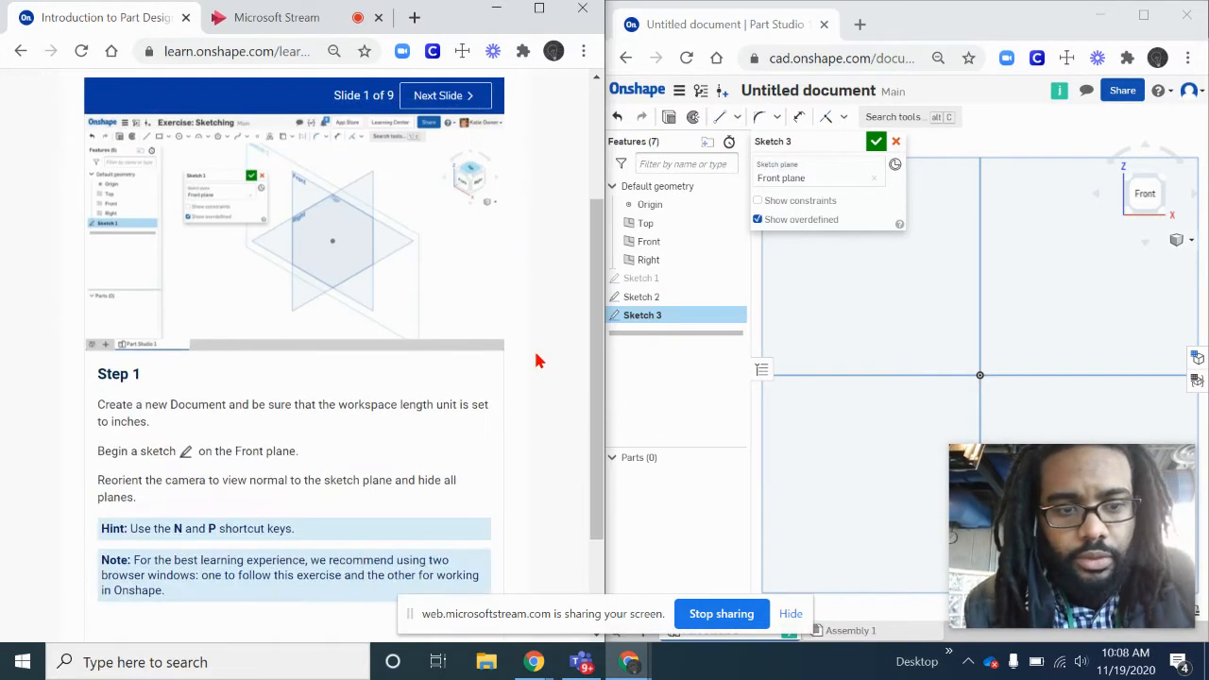
{"action": "scroll", "coordinate": [532, 456], "scroll_direction": "up", "scroll_amount": 1}
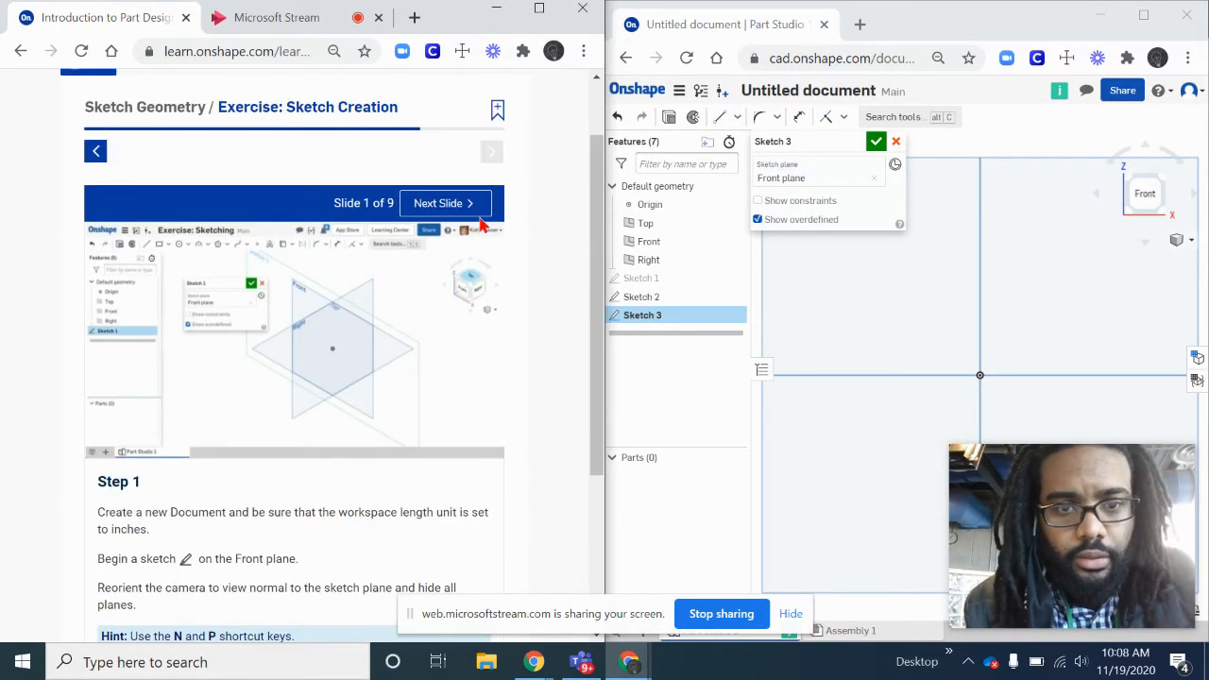
{"action": "left_click", "coordinate": [460, 212]}
{"action": "scroll", "coordinate": [559, 324], "scroll_direction": "down", "scroll_amount": 1}
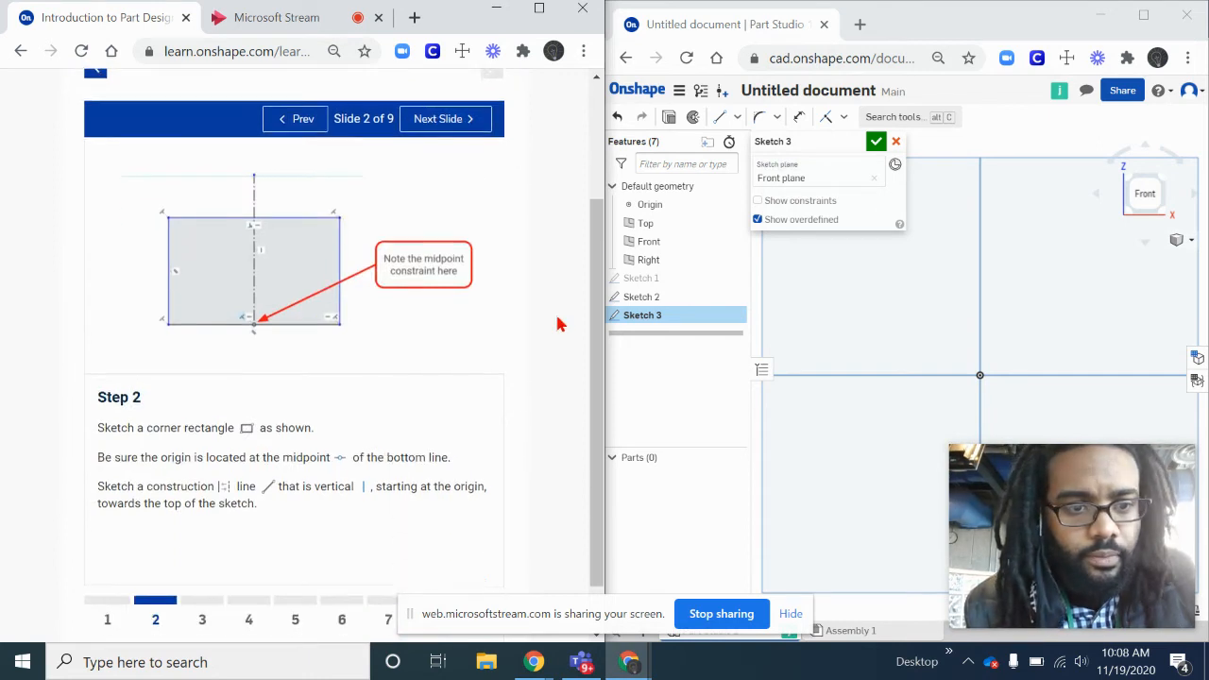
{"action": "scroll", "coordinate": [557, 324], "scroll_direction": "down", "scroll_amount": 1}
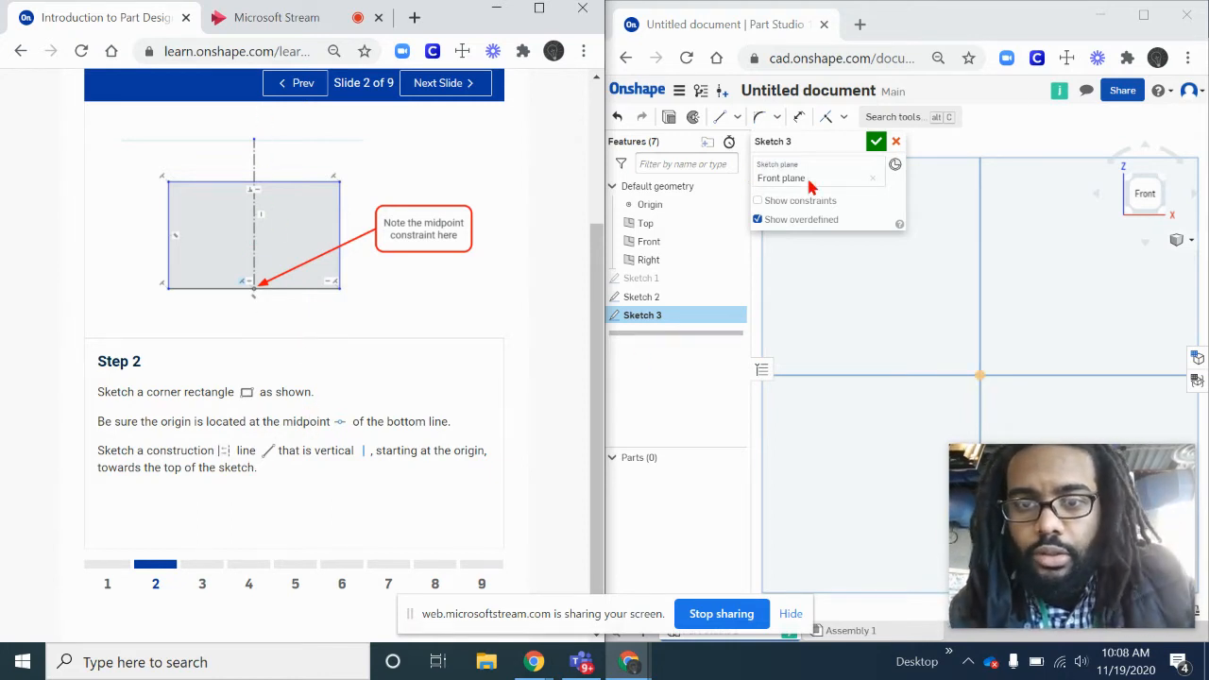
- Sketch a corner rectangle about 3.51 wide and 2.82 high, with its bottom edge passing through the origin
{"action": "left_click", "coordinate": [737, 117]}
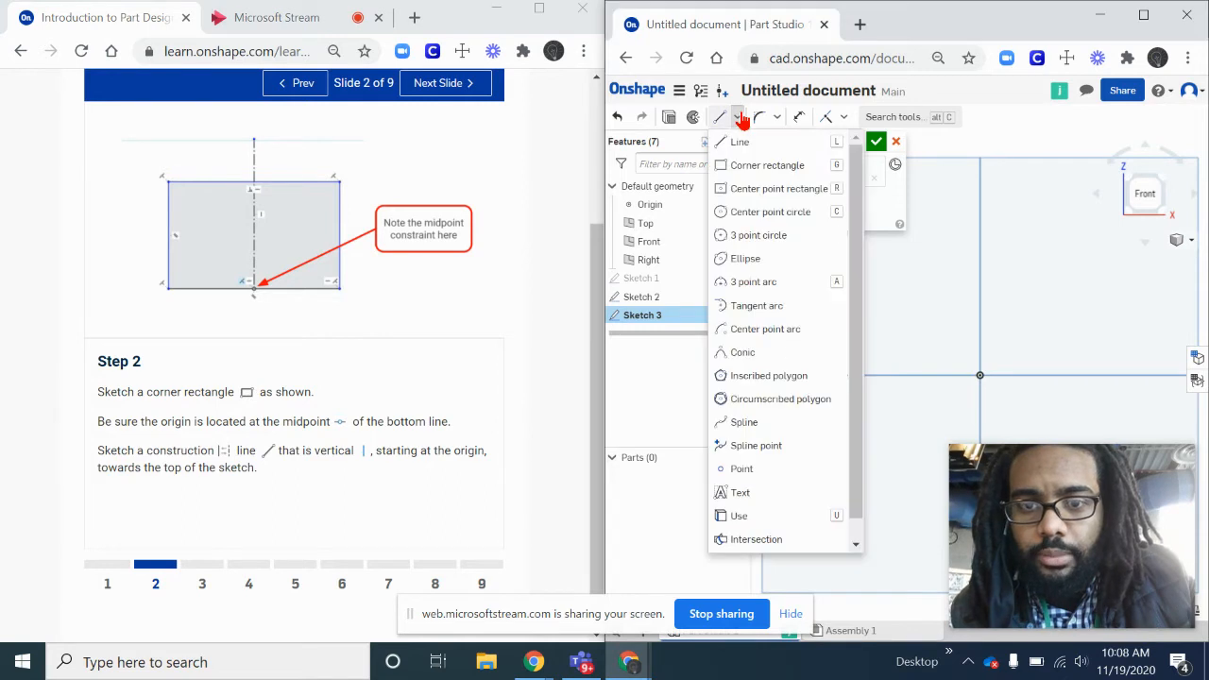
{"action": "left_click", "coordinate": [745, 169]}
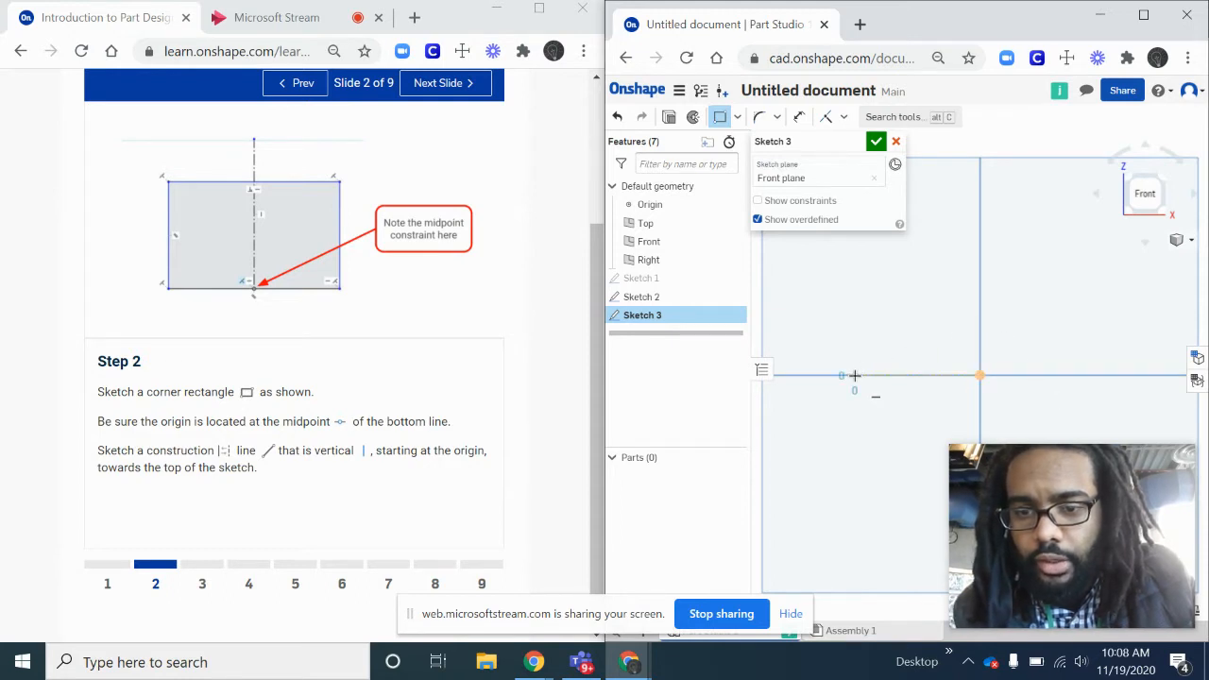
{"action": "left_click", "coordinate": [1109, 171]}
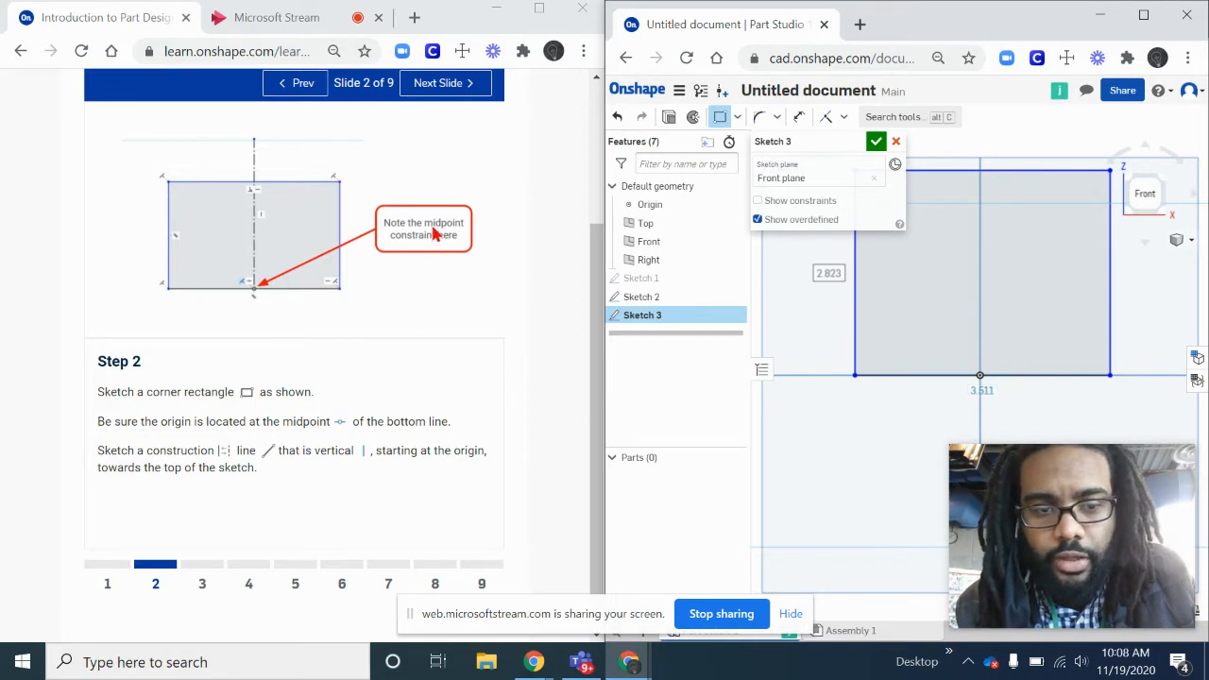
- Sketch a vertical construction line about 3.53 long from the origin to above the rectangle, then turn construction mode off
{"action": "left_click", "coordinate": [740, 115]}
{"action": "left_click", "coordinate": [732, 140]}
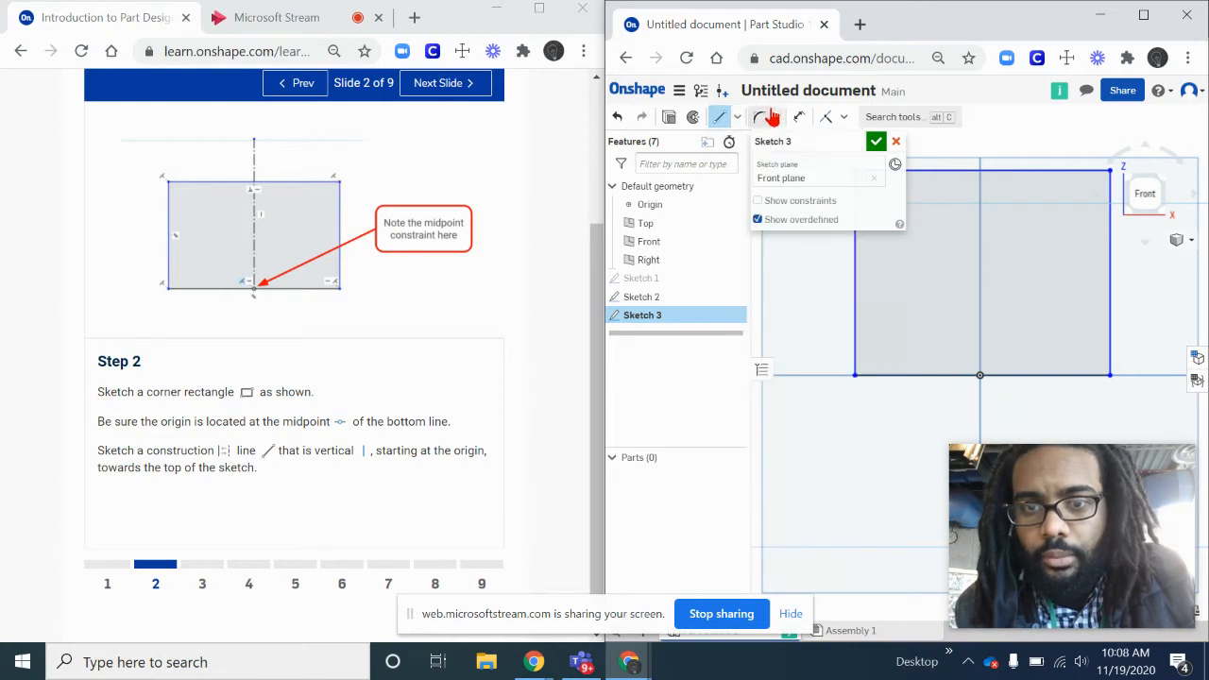
{"action": "left_click", "coordinate": [778, 117]}
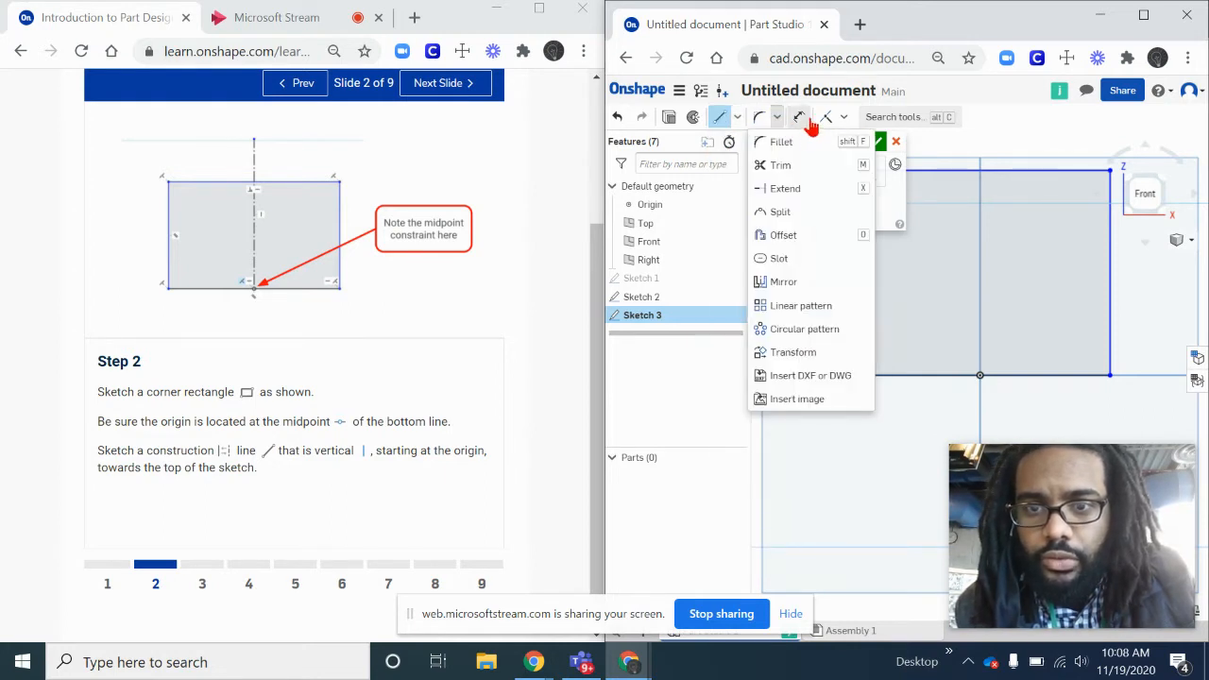
{"action": "left_click", "coordinate": [845, 117]}
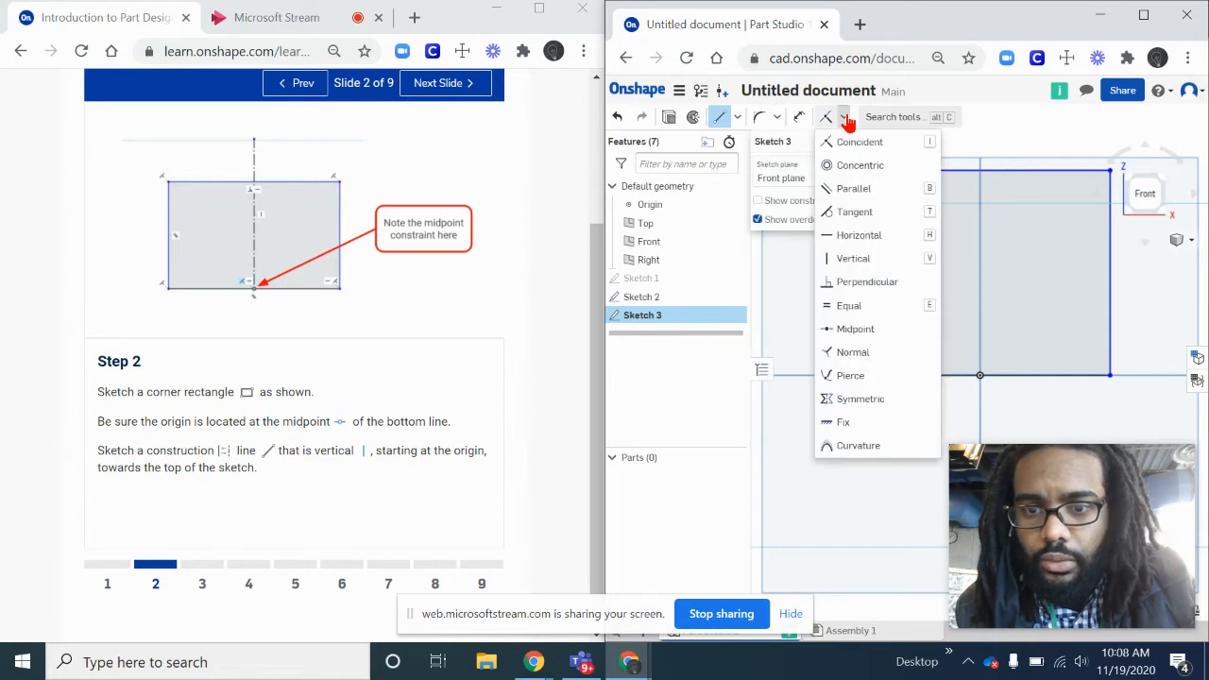
{"action": "left_click", "coordinate": [846, 118]}
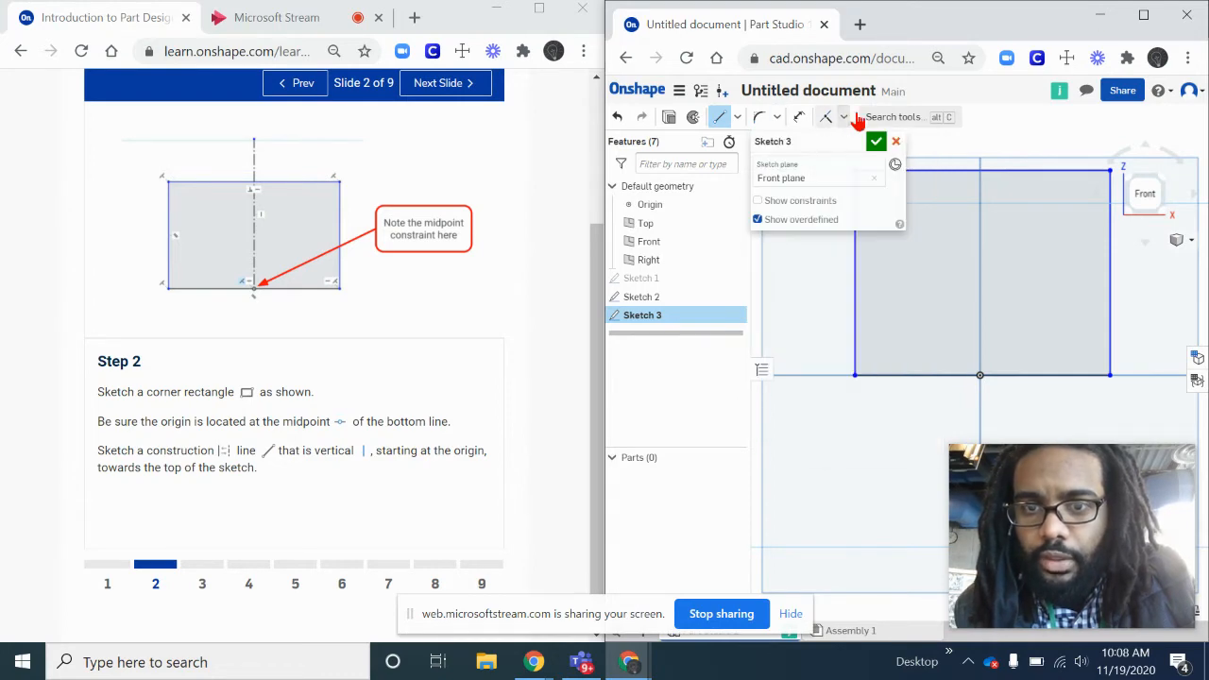
{"action": "double_click", "coordinate": [1047, 33]}
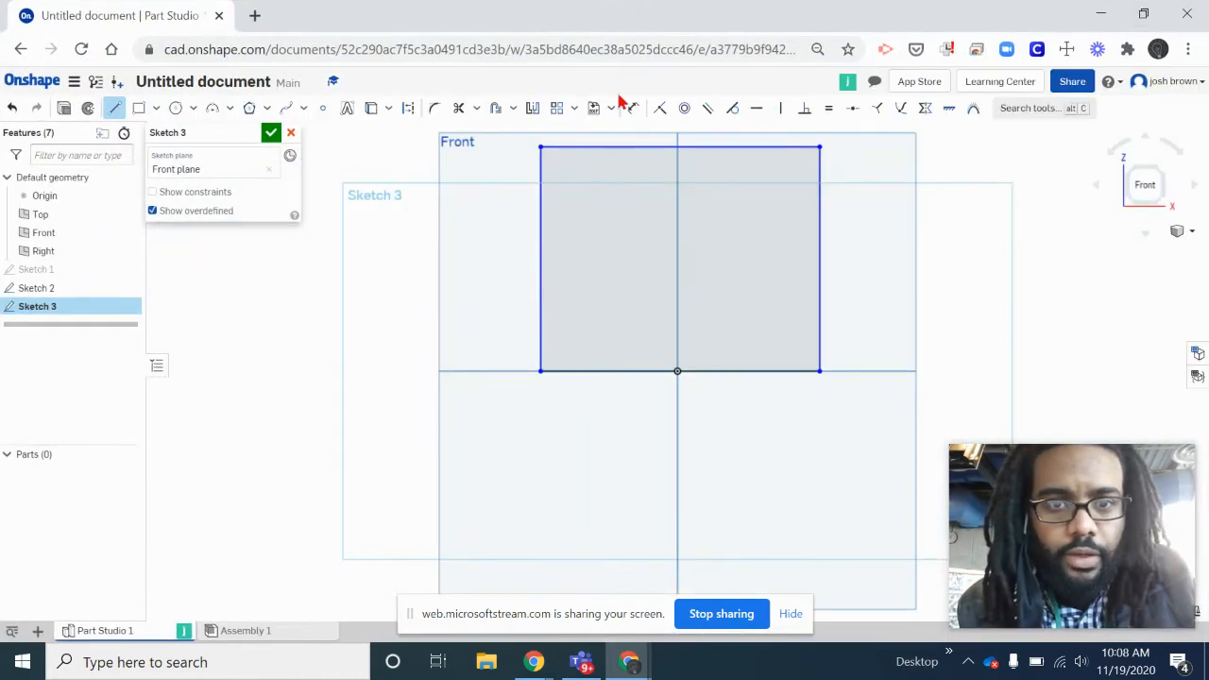
{"action": "left_click", "coordinate": [408, 110]}
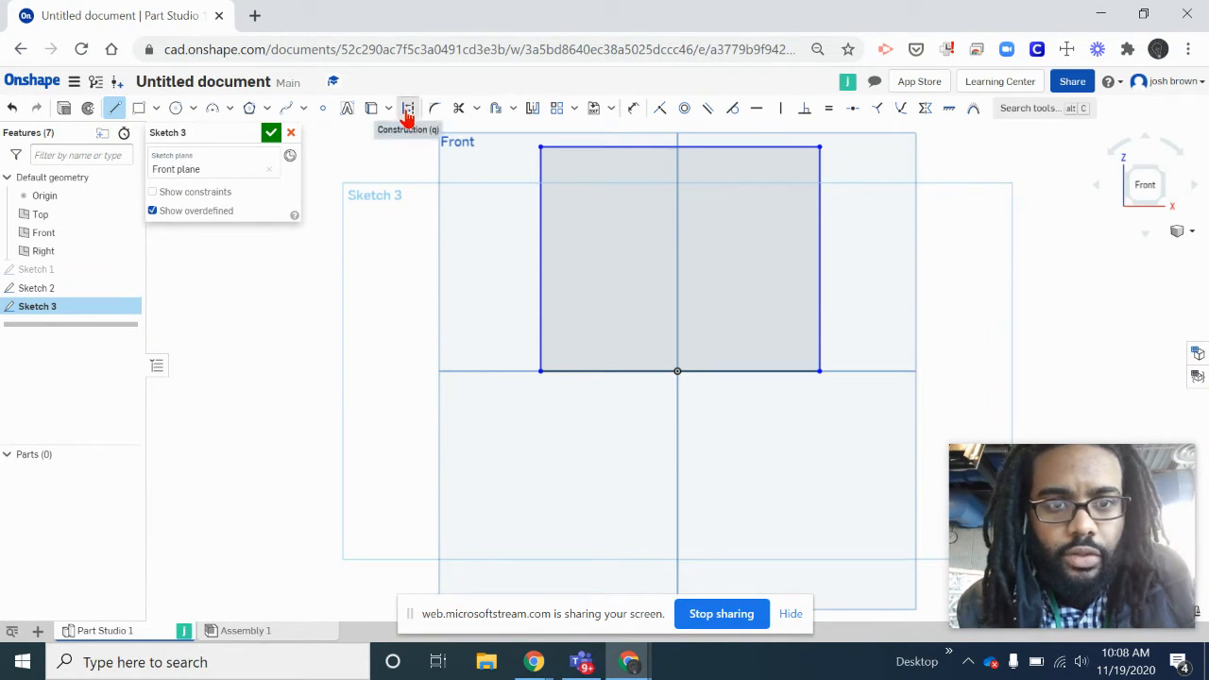
{"action": "scroll", "coordinate": [723, 407], "scroll_direction": "up", "scroll_amount": 1}
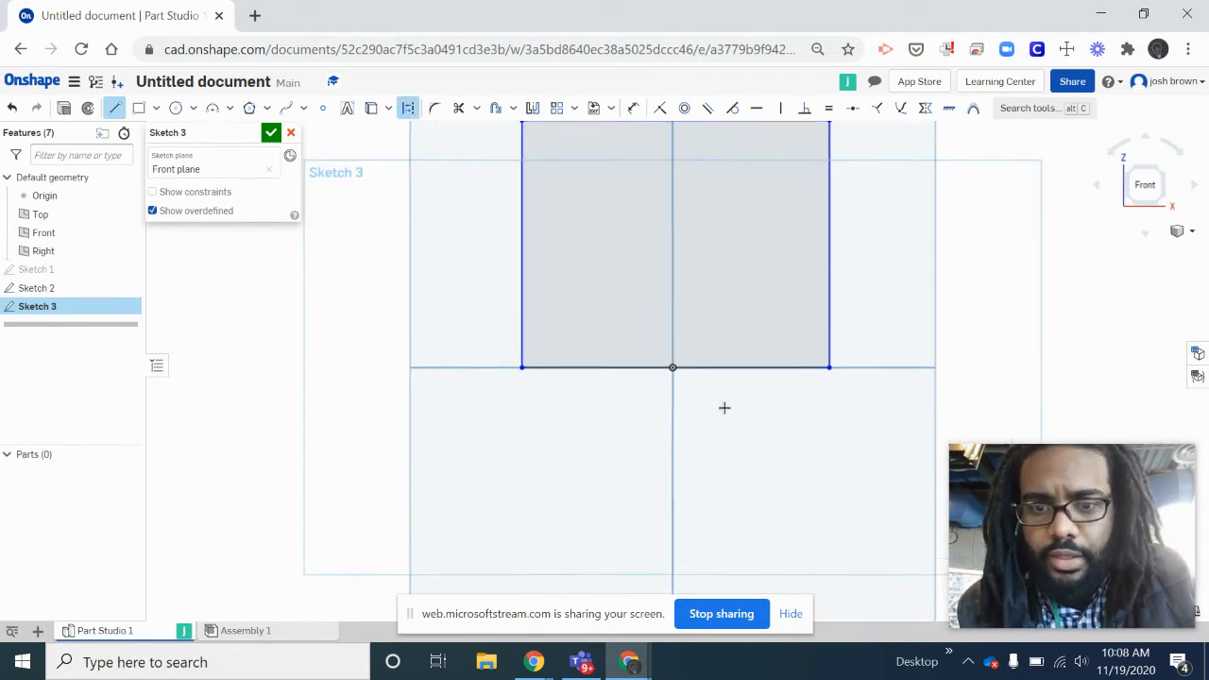
{"action": "scroll", "coordinate": [723, 407], "scroll_direction": "down", "scroll_amount": 2}
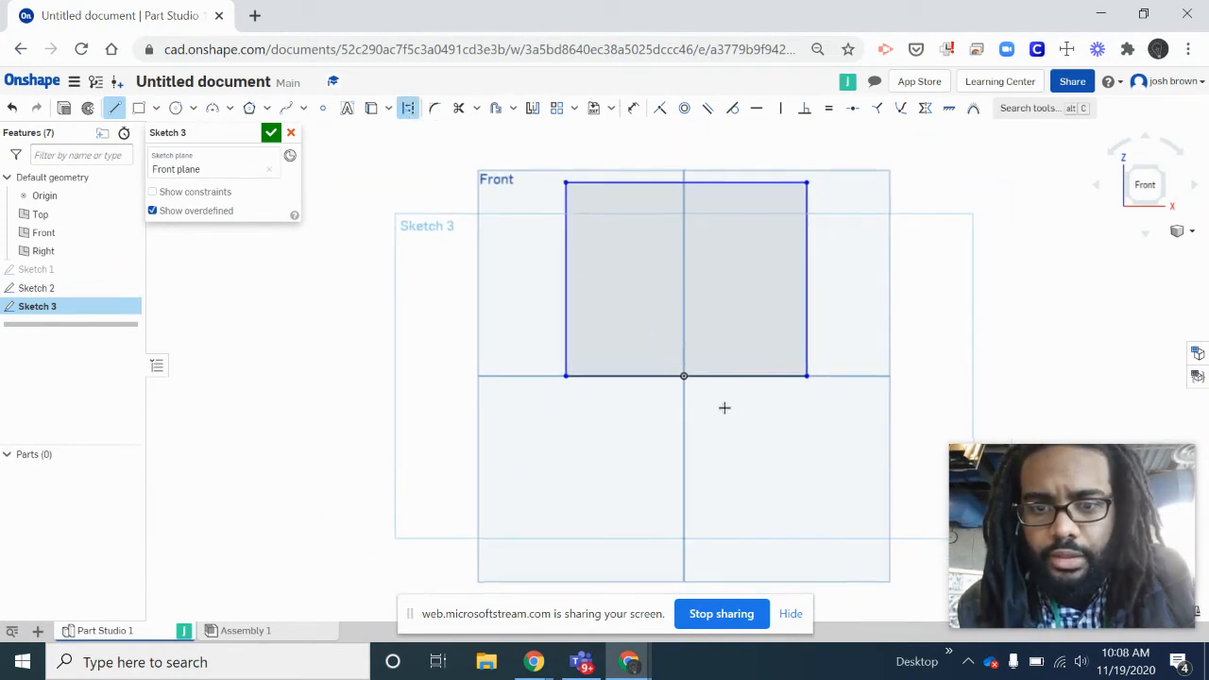
{"action": "left_click", "coordinate": [685, 375]}
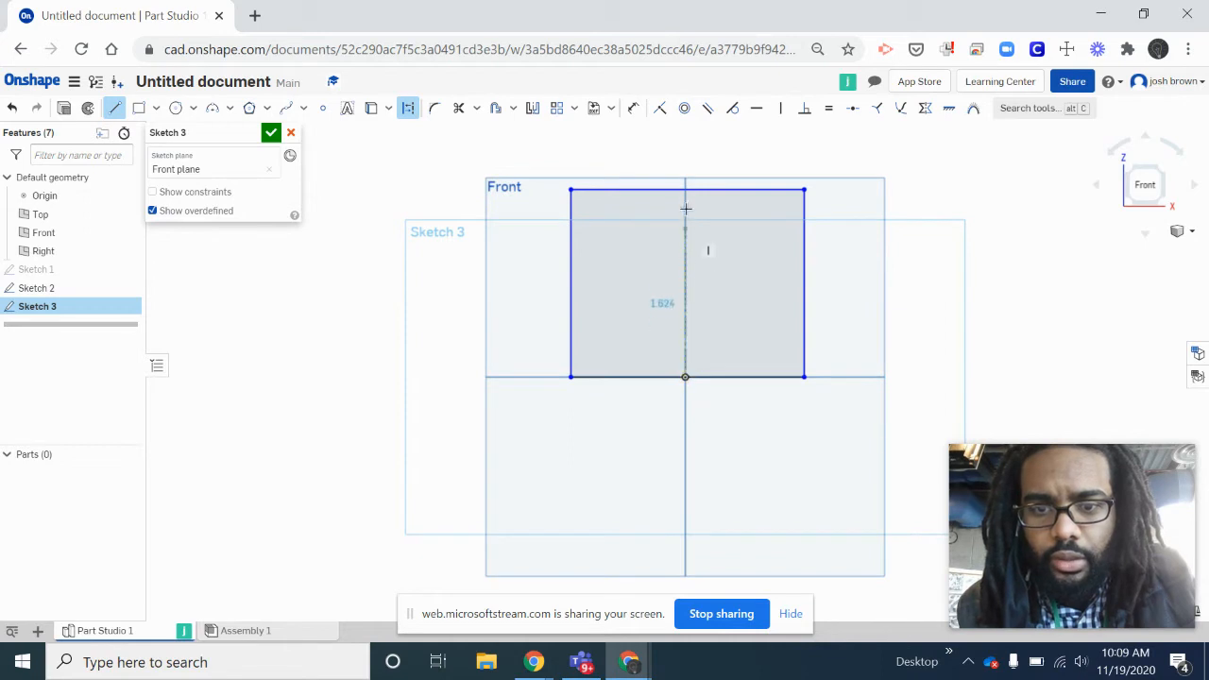
{"action": "left_click", "coordinate": [685, 142]}
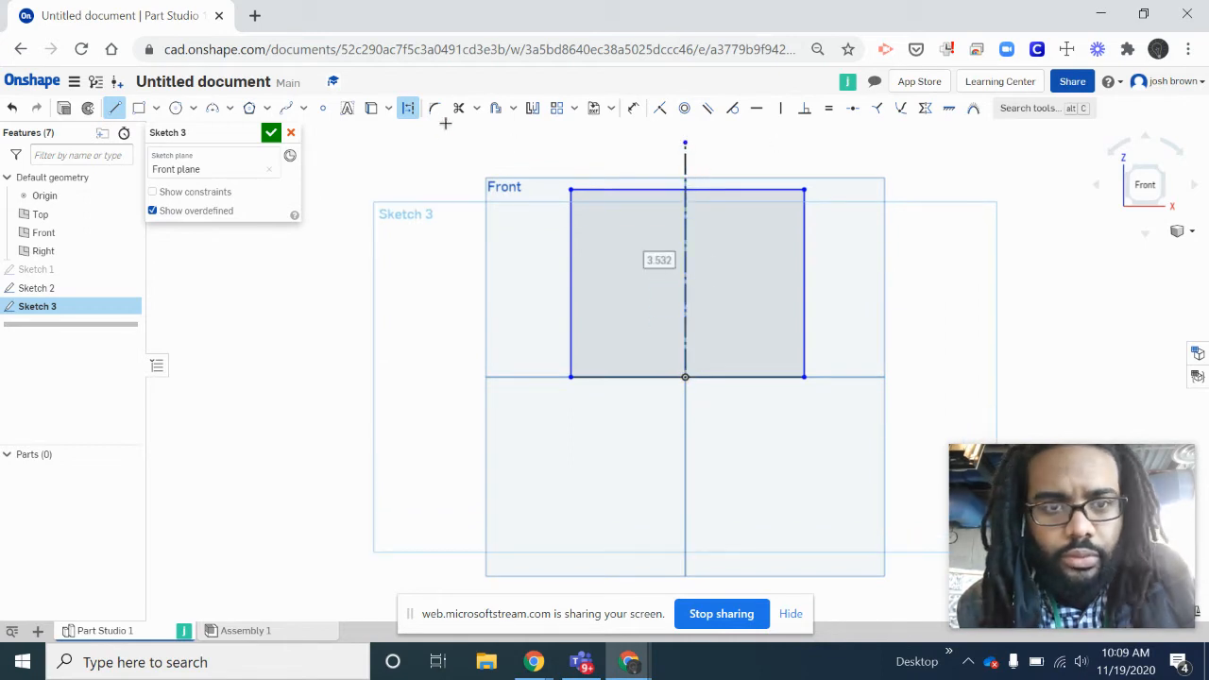
{"action": "left_click", "coordinate": [408, 108]}
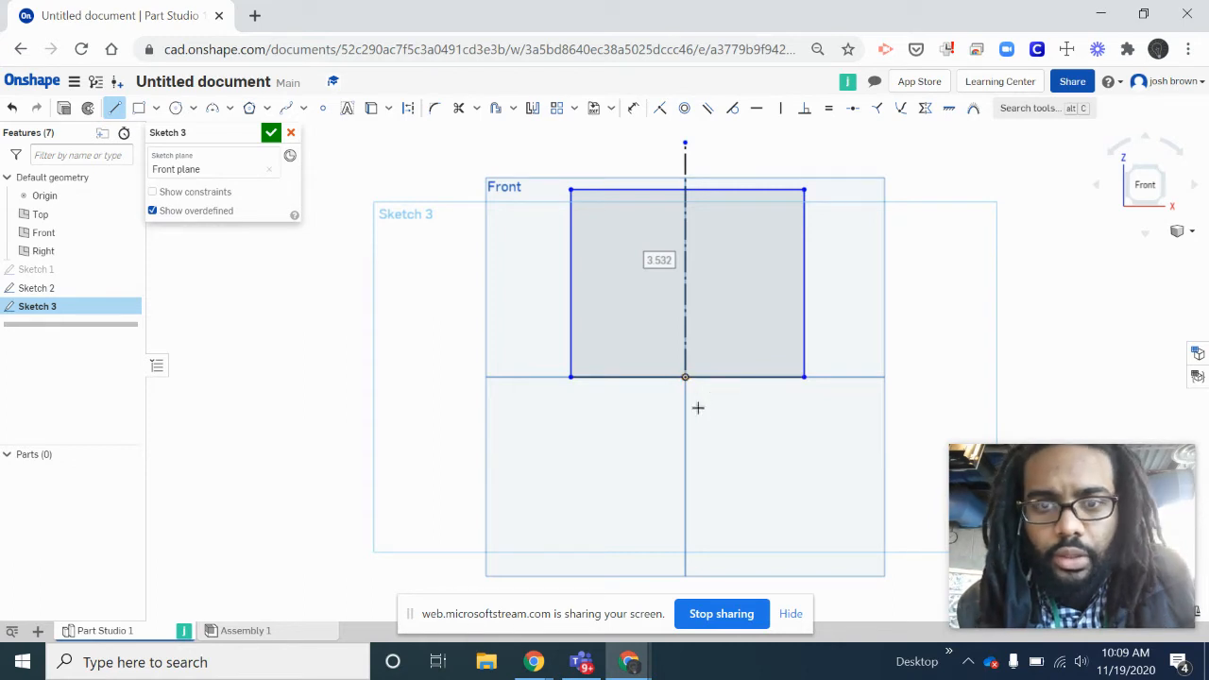
- Apply a Midpoint constraint between the rectangle's bottom line and the origin
{"action": "left_click", "coordinate": [853, 110]}
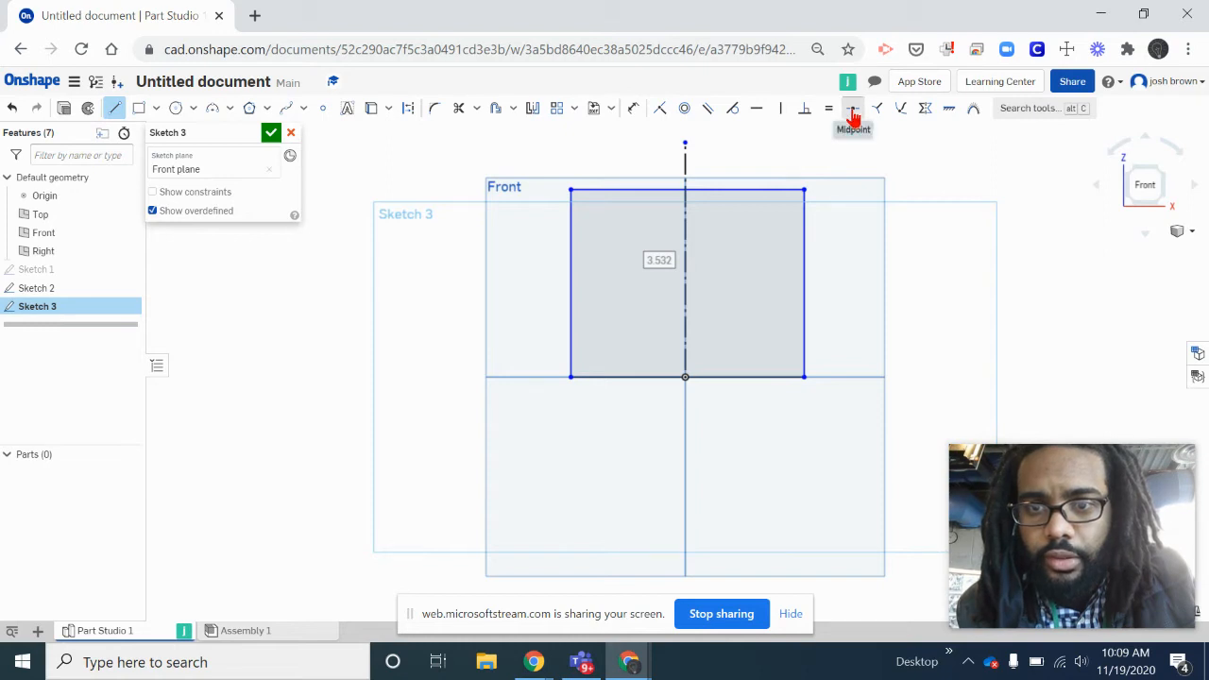
{"action": "left_click", "coordinate": [641, 378]}
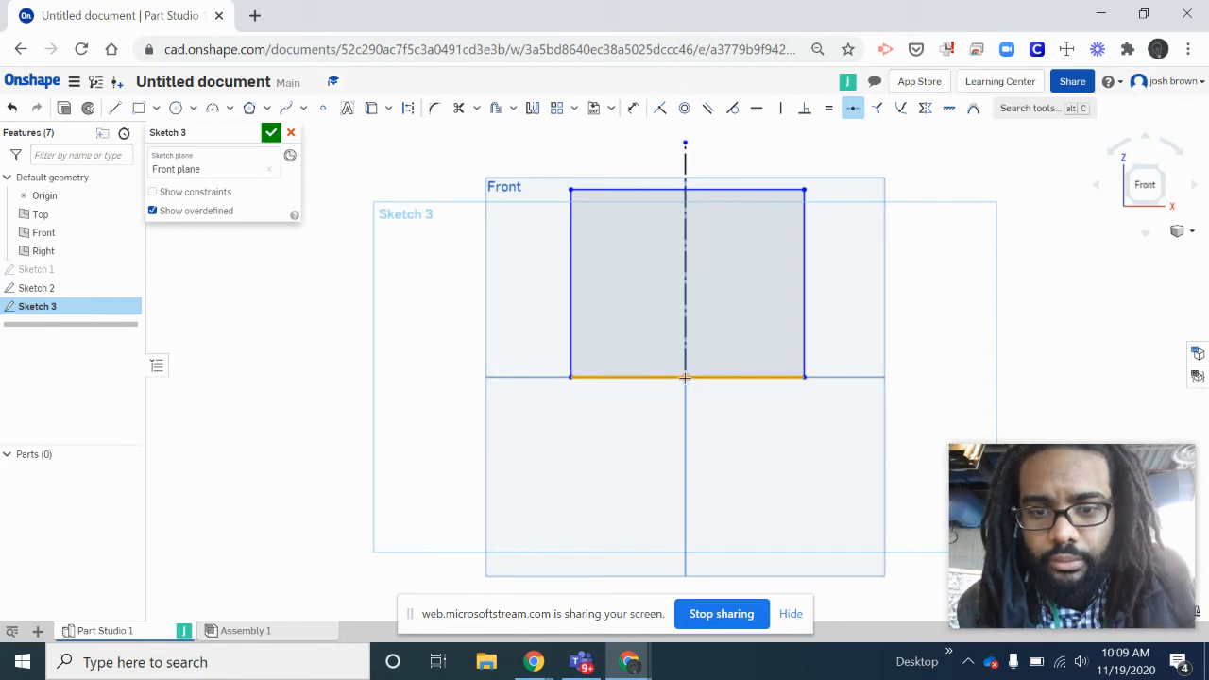
{"action": "left_click", "coordinate": [684, 377]}
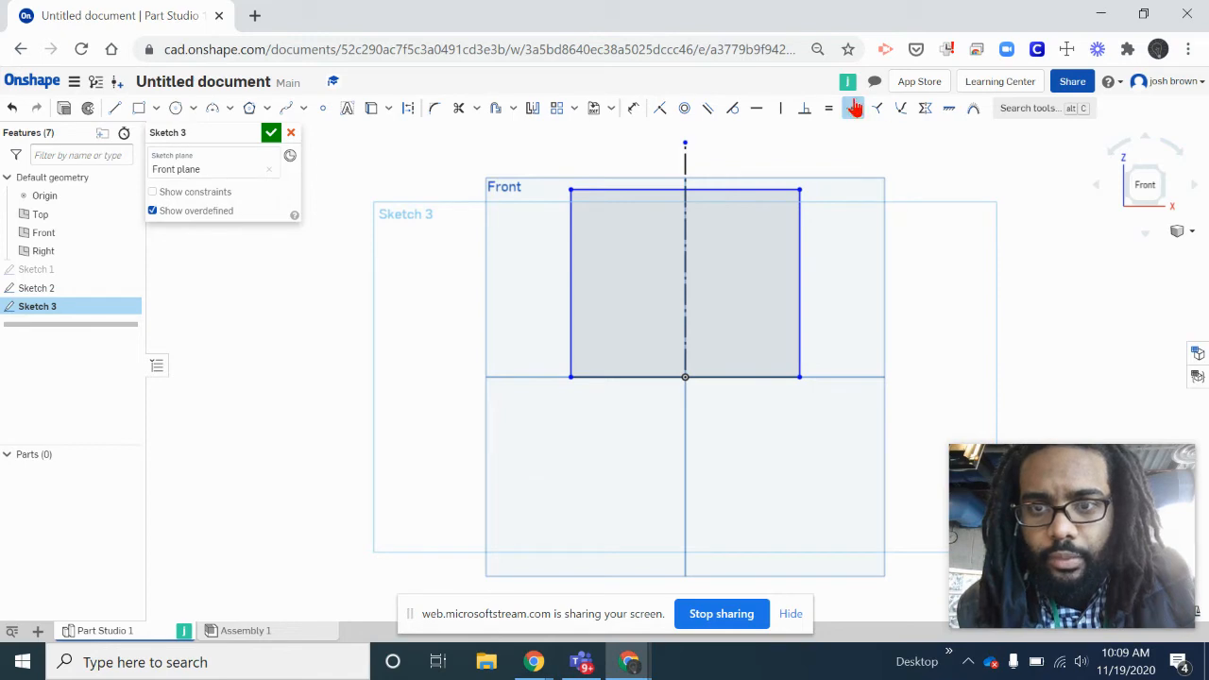
{"action": "left_click", "coordinate": [852, 107]}
- Place the Part Studio beside the course window again and advance the exercise to the Step 3 slide
{"action": "left_click_drag", "start_coordinate": [871, 18], "coordinate": [1206, 307]}
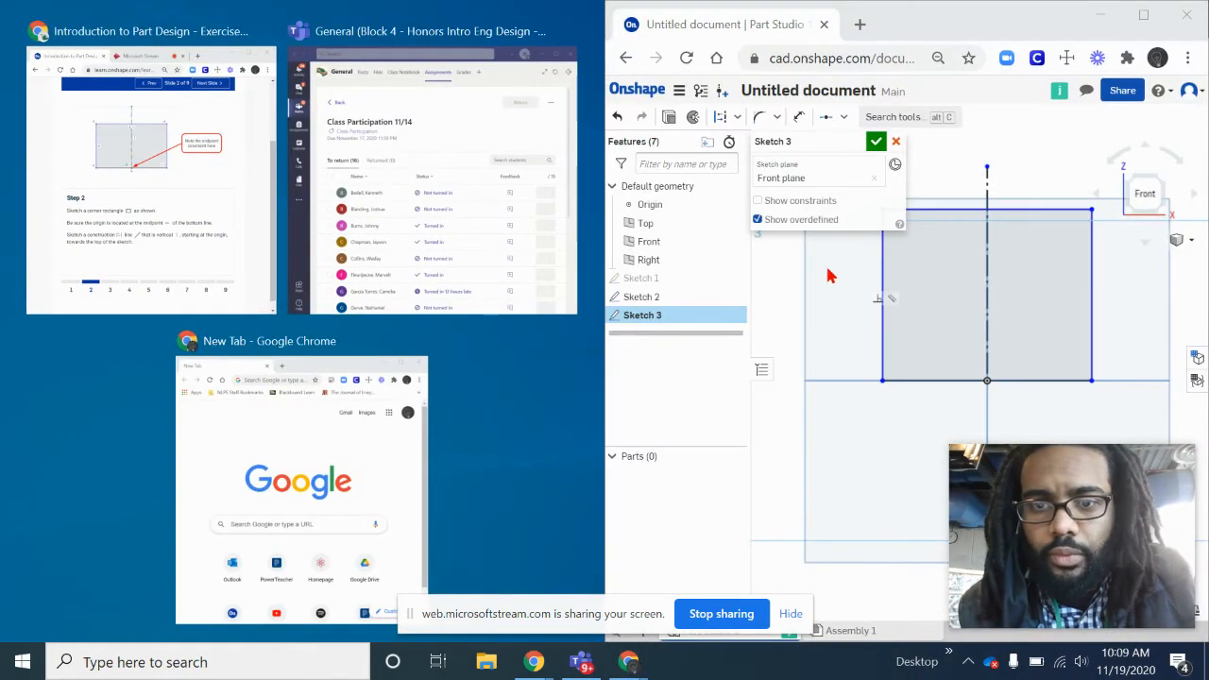
{"action": "left_click", "coordinate": [189, 194]}
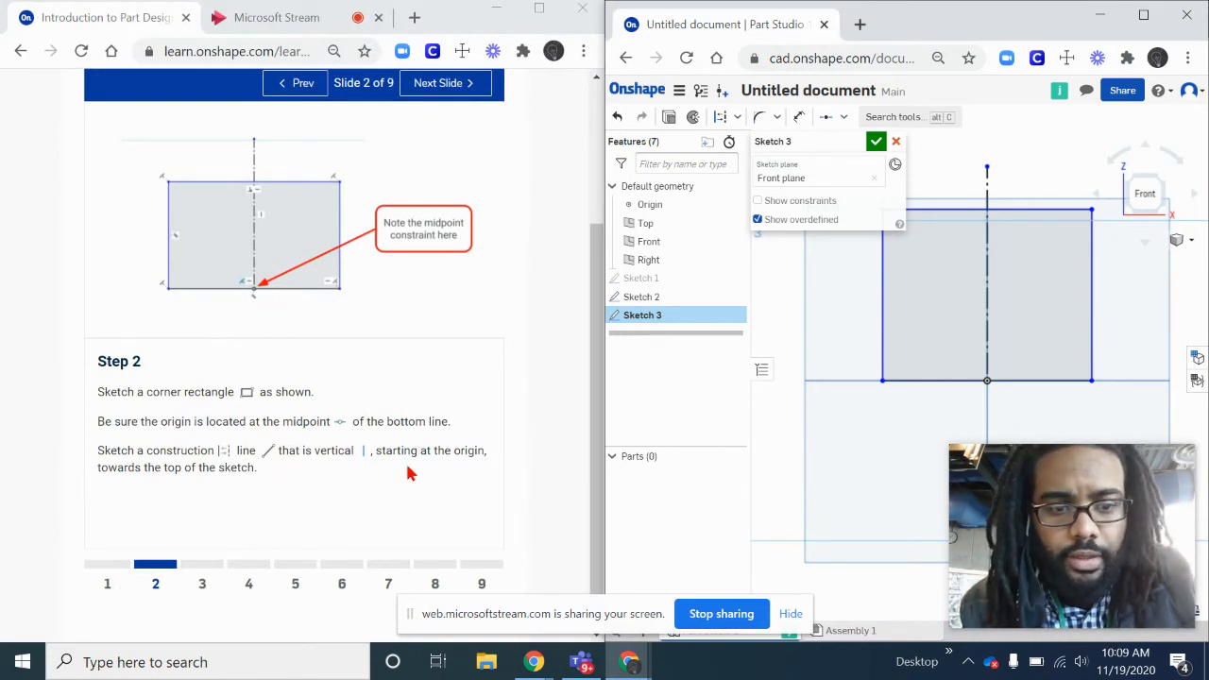
{"action": "left_click", "coordinate": [432, 85]}
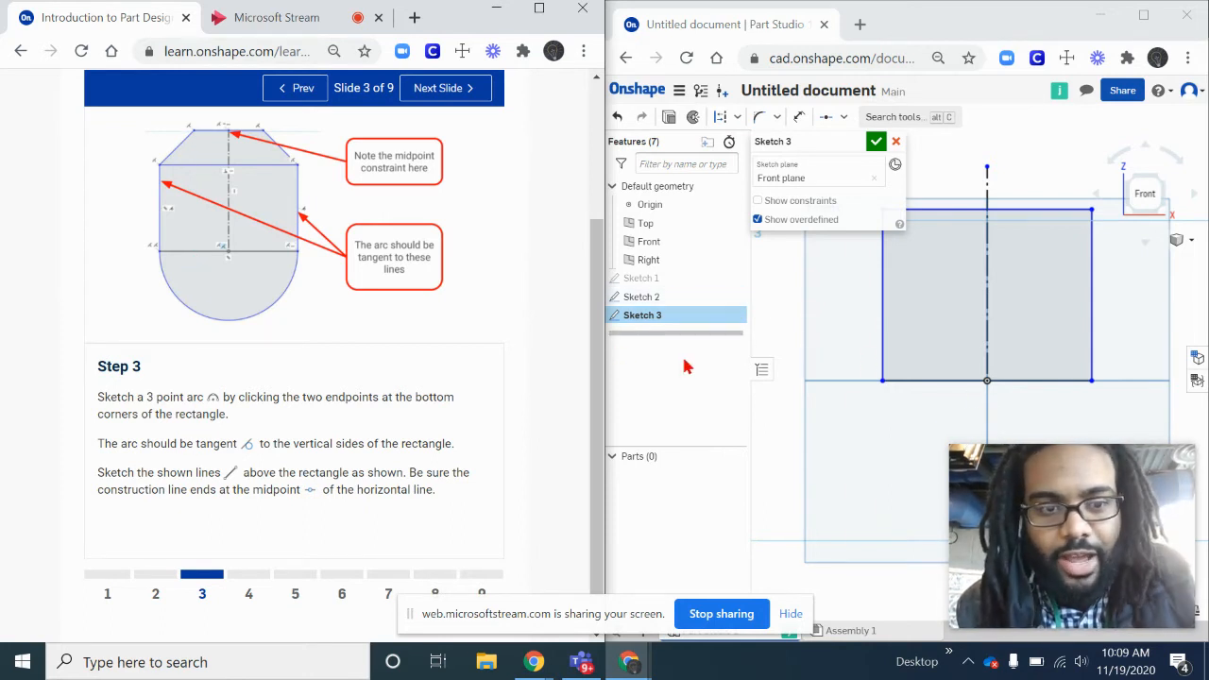
- Sketch a 3 point arc between the rectangle's two bottom corners, bulging below it with a radius of about 1.72 in
{"action": "left_click", "coordinate": [737, 118]}
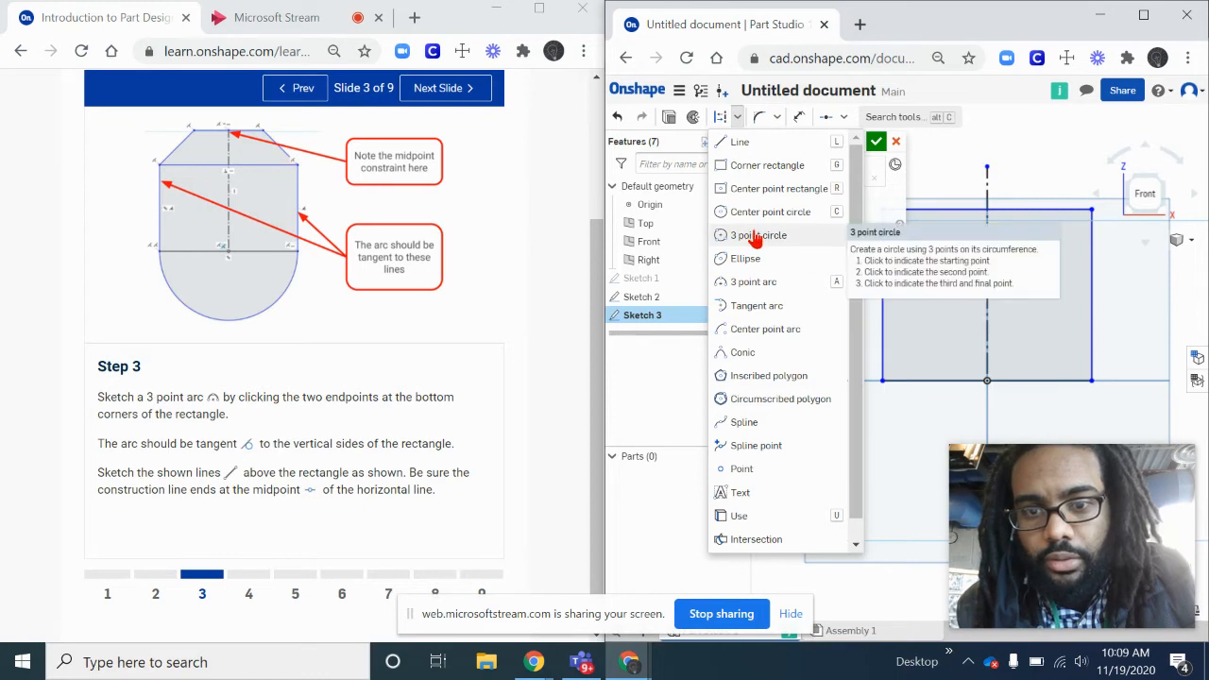
{"action": "left_click", "coordinate": [763, 286]}
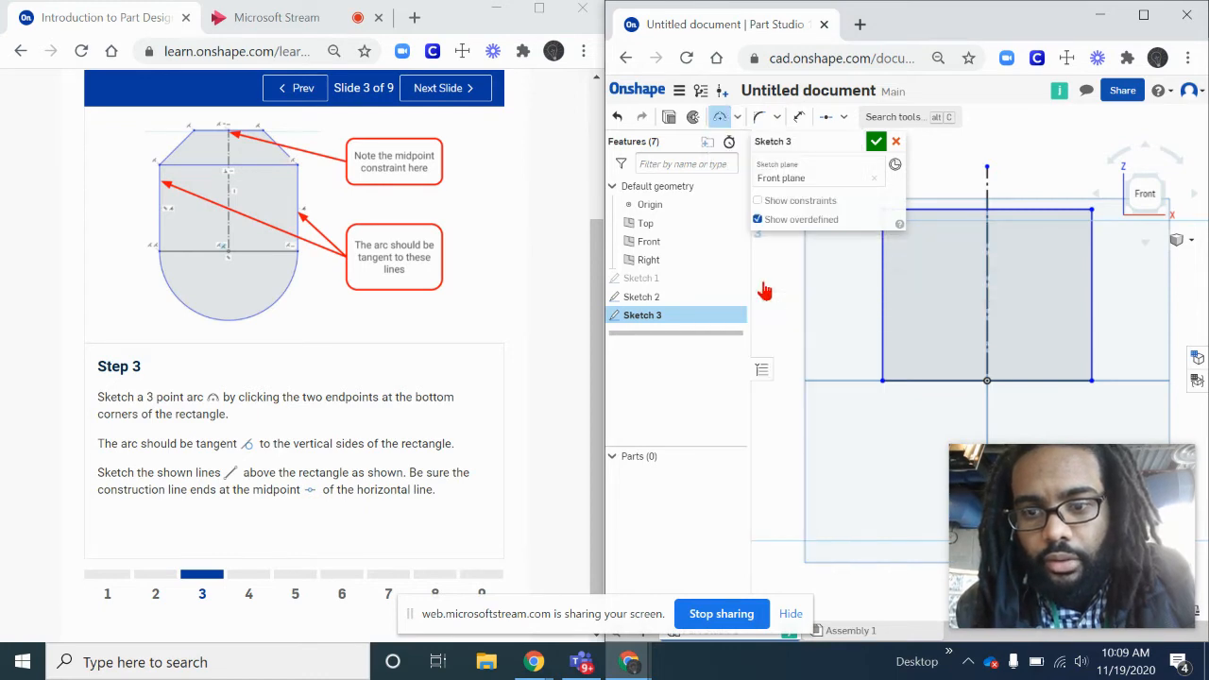
{"action": "left_click_drag", "start_coordinate": [1105, 520], "coordinate": [618, 66]}
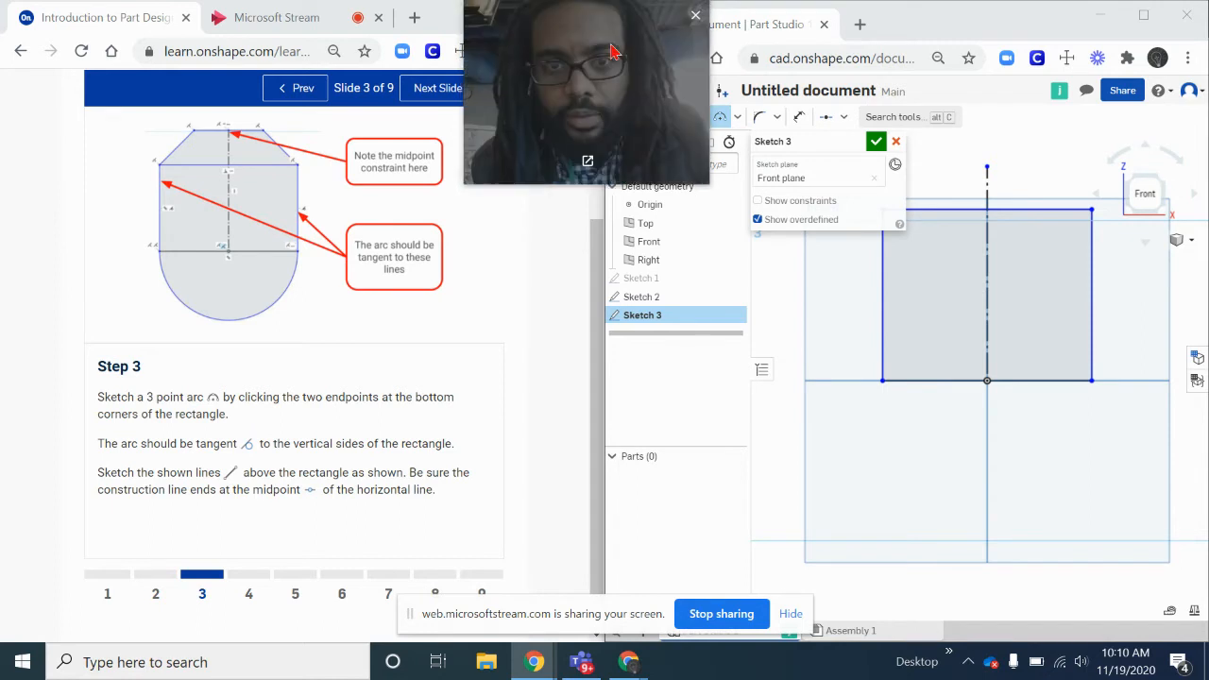
{"action": "left_click", "coordinate": [882, 382]}
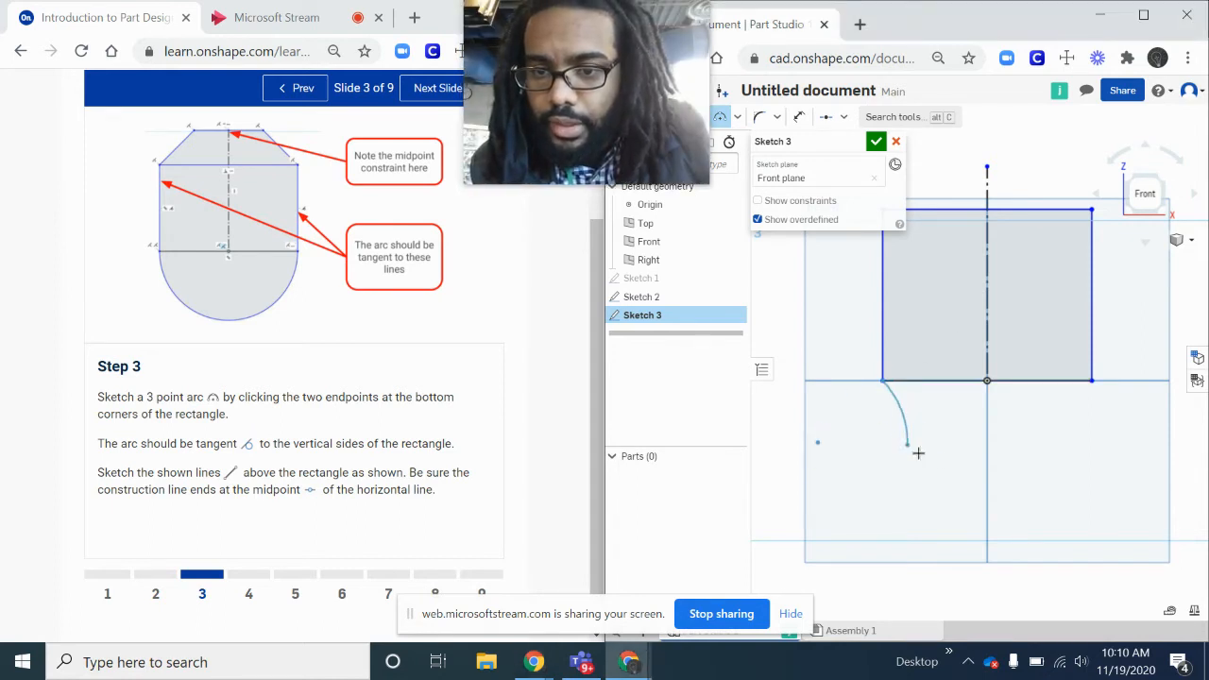
{"action": "left_click", "coordinate": [1092, 381]}
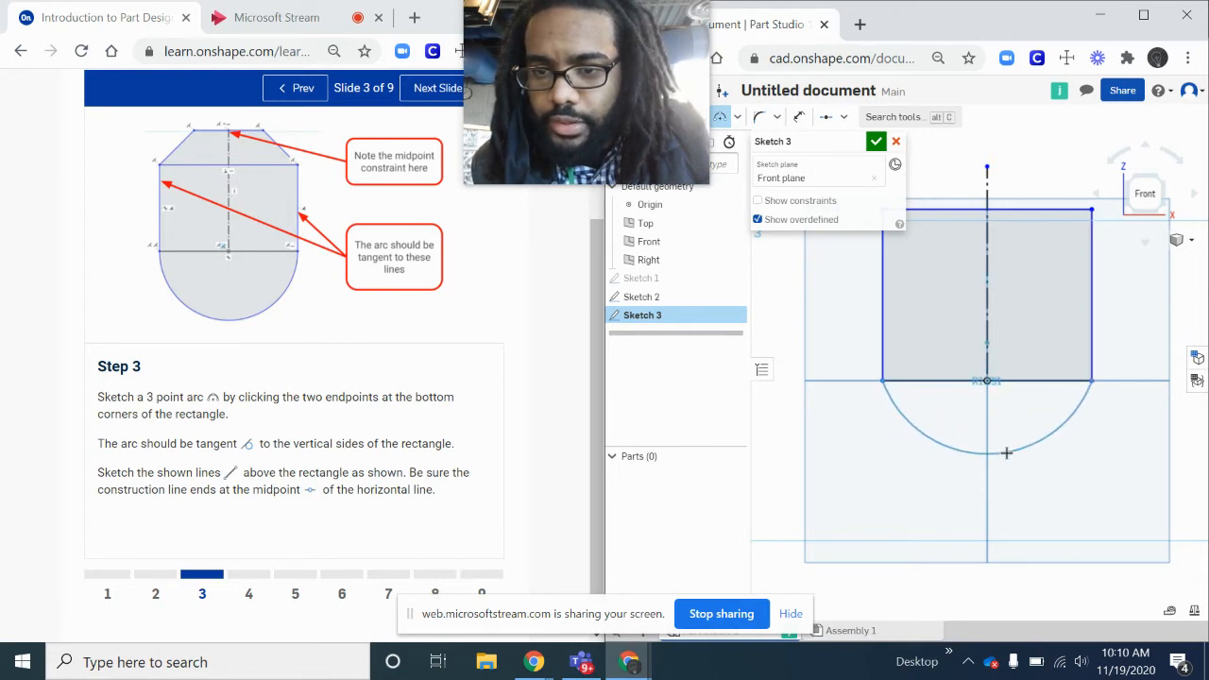
{"action": "left_click", "coordinate": [1002, 483]}
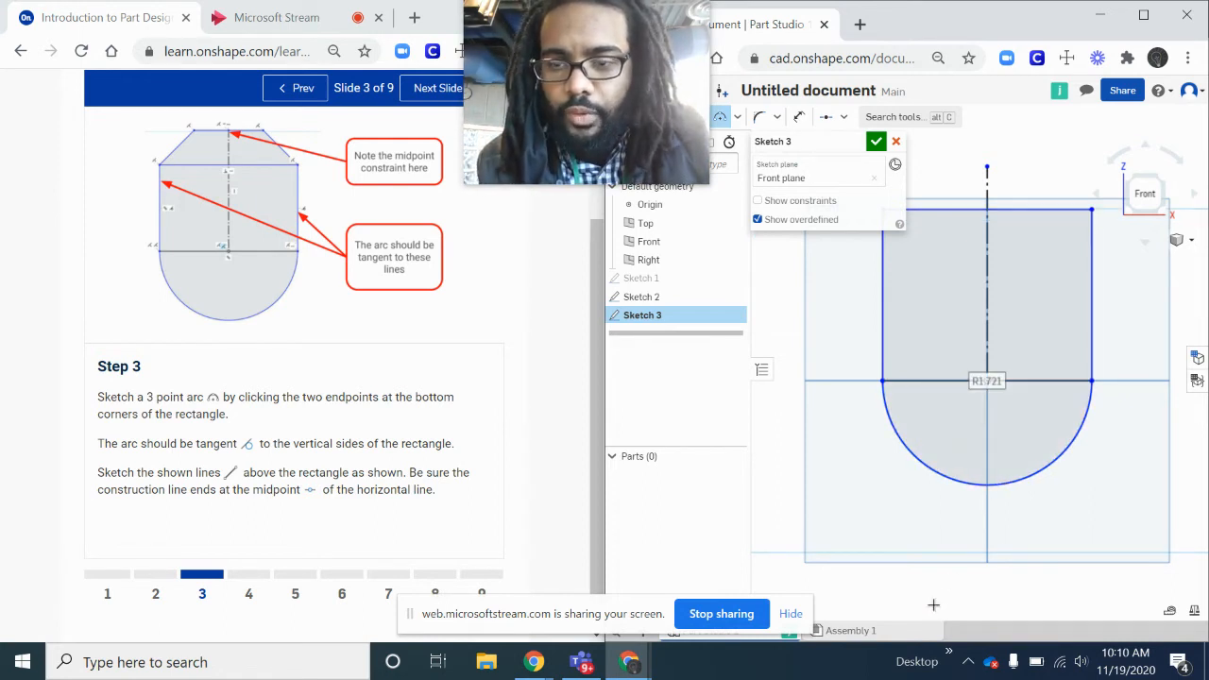
- Lengthen the vertical construction line by moving its upper endpoint farther above the rectangle
{"action": "scroll", "coordinate": [1064, 476], "scroll_direction": "down", "scroll_amount": 3}
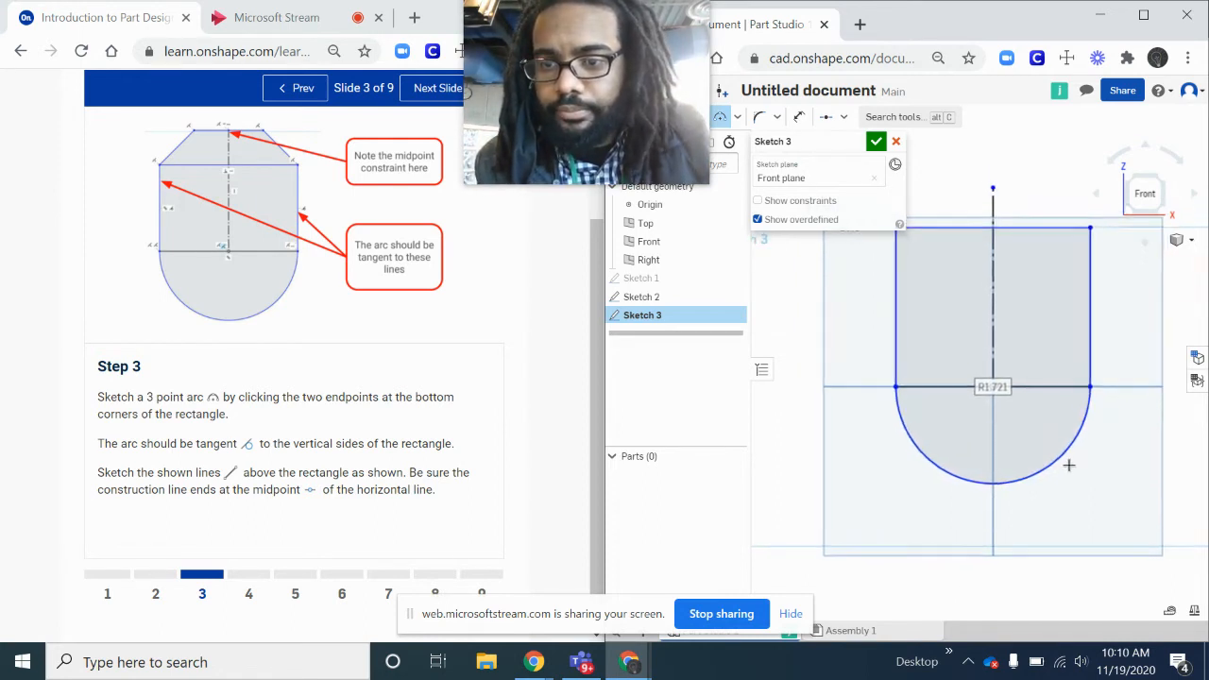
{"action": "scroll", "coordinate": [1068, 464], "scroll_direction": "down", "scroll_amount": 1}
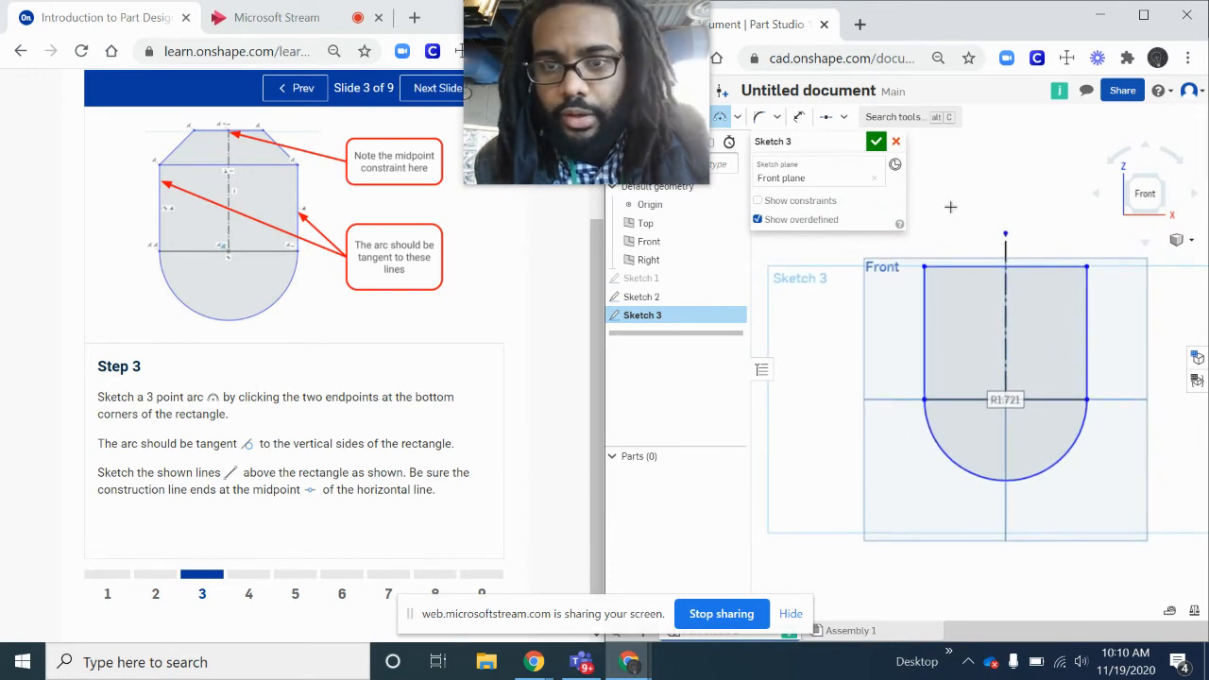
{"action": "left_click", "coordinate": [1004, 233]}
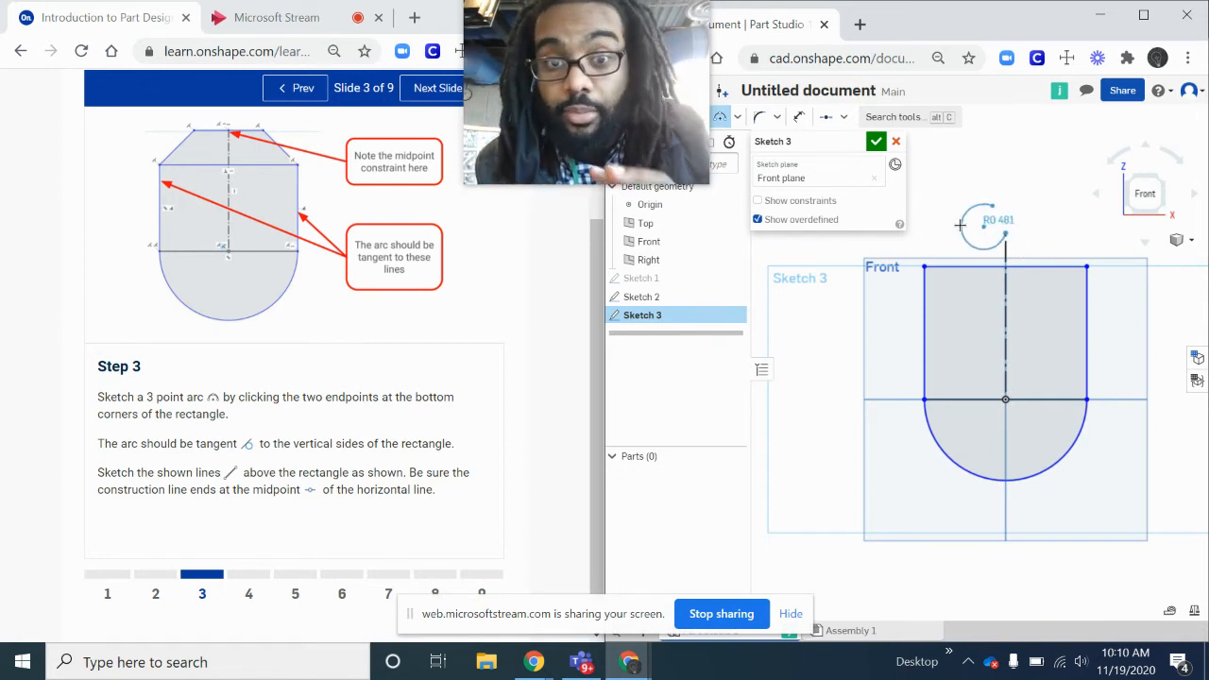
{"action": "key", "text": "Escape"}
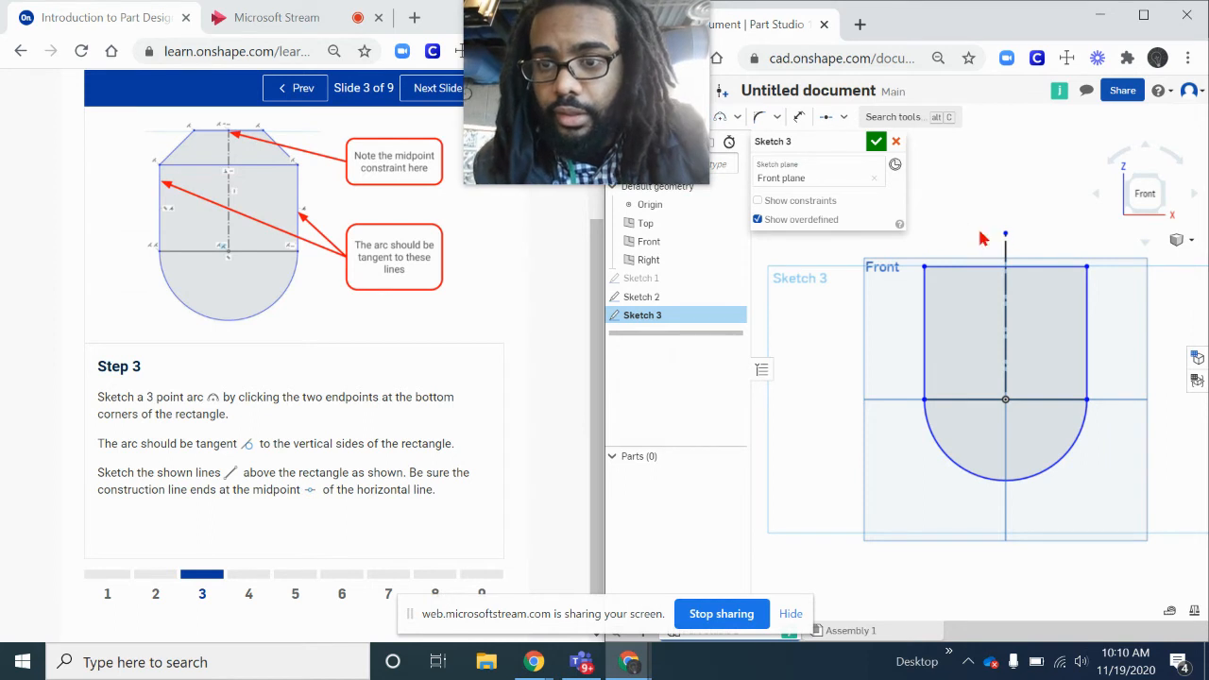
{"action": "mouse_move", "coordinate": [1007, 236]}
{"action": "left_mouse_down"}
{"action": "mouse_move", "coordinate": [1004, 182]}
{"action": "mouse_move", "coordinate": [1005, 212]}
{"action": "left_mouse_up"}
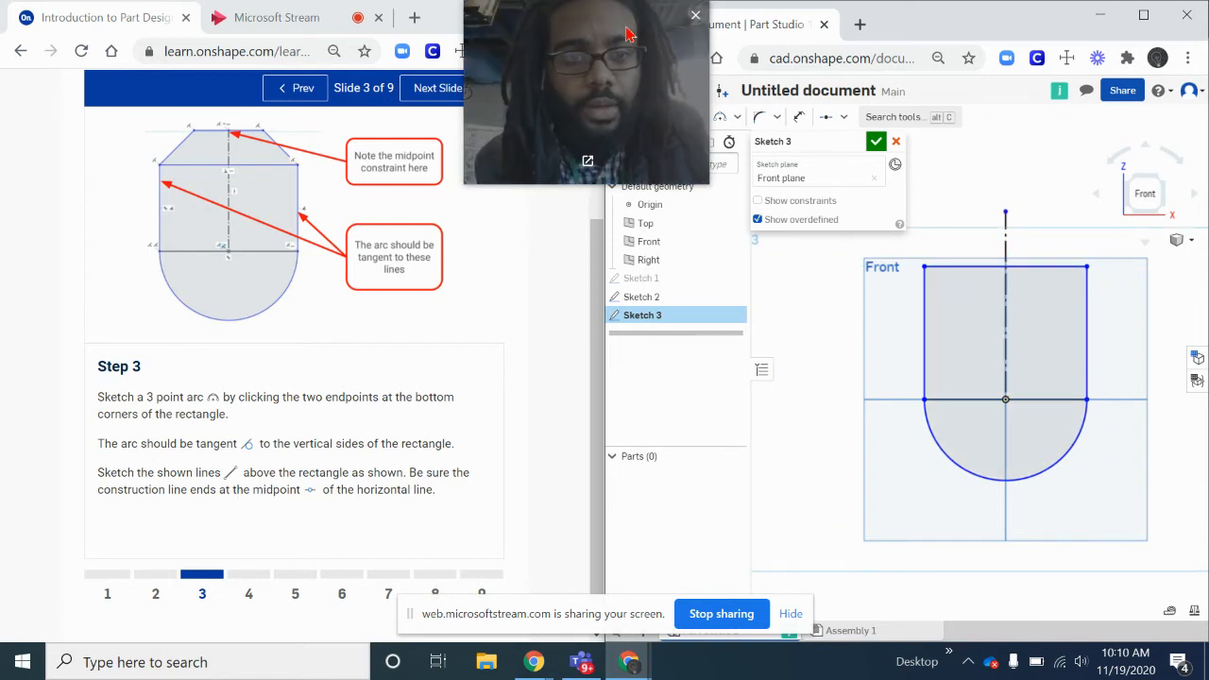
{"action": "mouse_move", "coordinate": [635, 34]}
{"action": "left_mouse_down"}
{"action": "mouse_move", "coordinate": [666, 394]}
{"action": "mouse_move", "coordinate": [632, 505]}
{"action": "mouse_move", "coordinate": [643, 518]}
{"action": "left_mouse_up"}
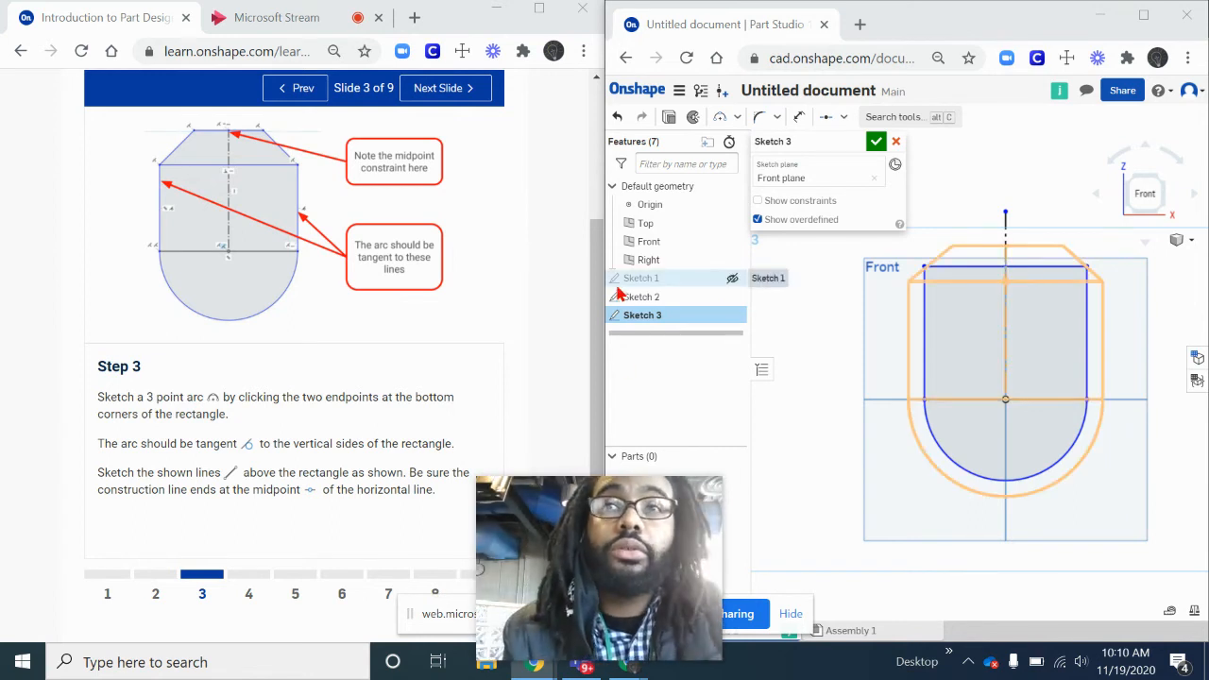
- Sketch three connected lines above the rectangle, about 1.52, 1.62 and 1.45 in long, joining its top corners through the construction line's upper endpoint
{"action": "left_click", "coordinate": [735, 119]}
{"action": "left_click", "coordinate": [735, 119]}
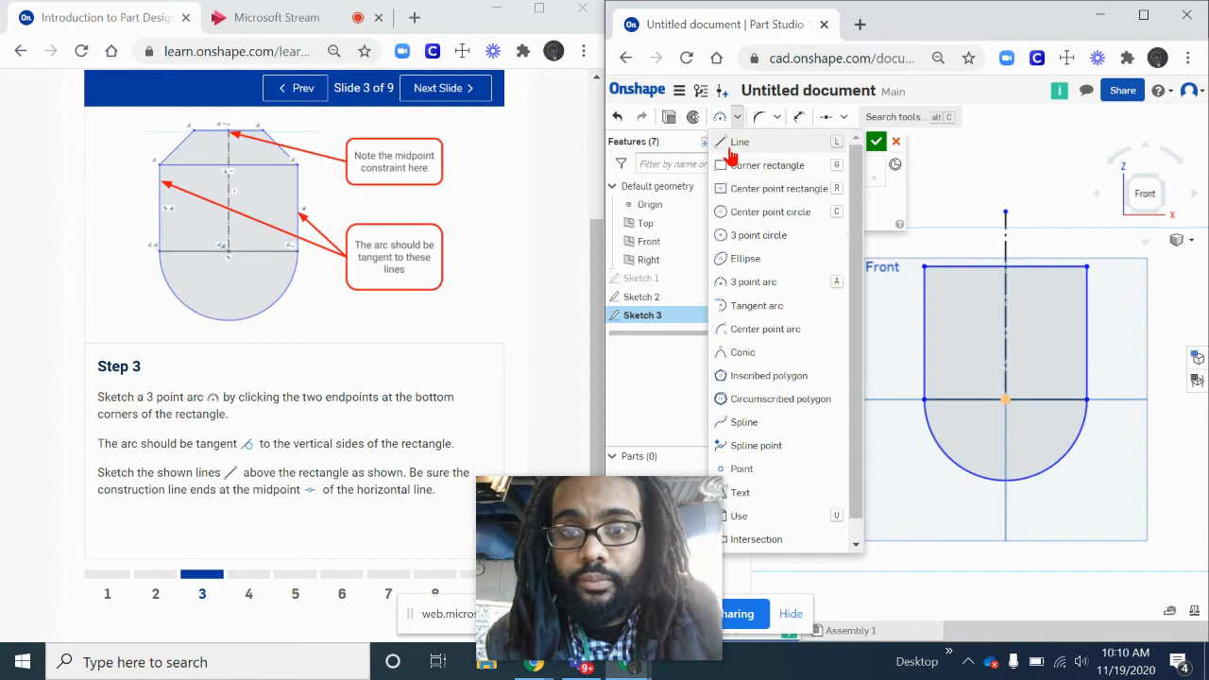
{"action": "left_click", "coordinate": [727, 141]}
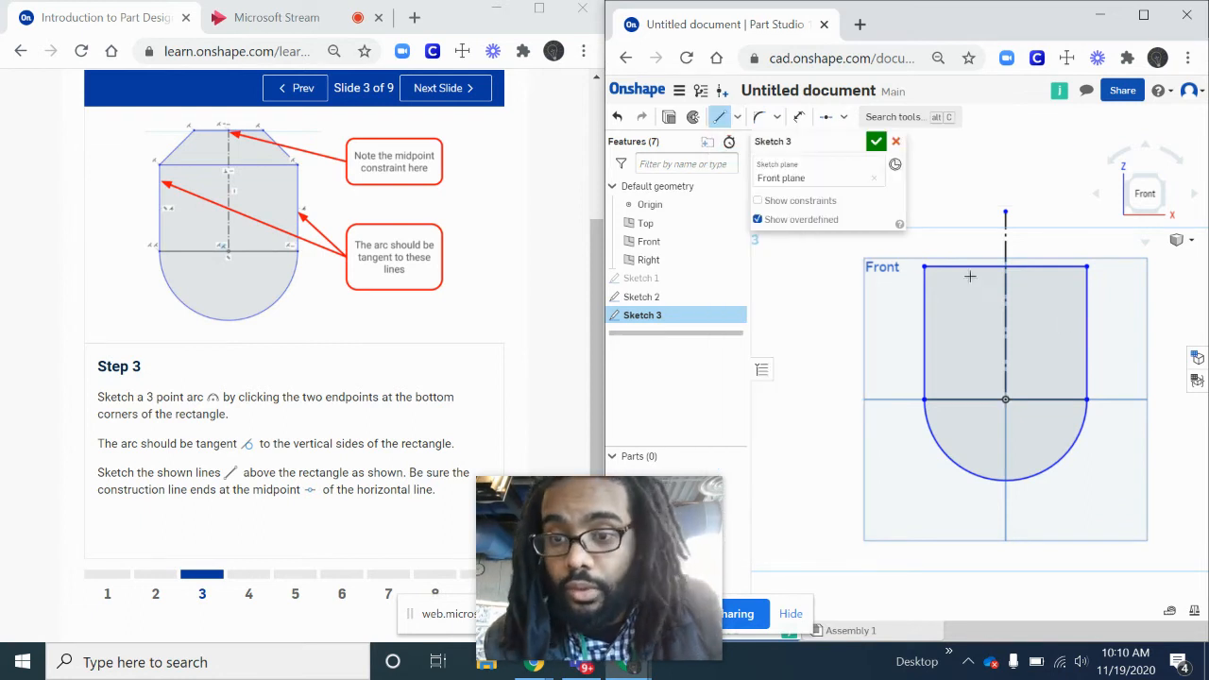
{"action": "left_click", "coordinate": [923, 267]}
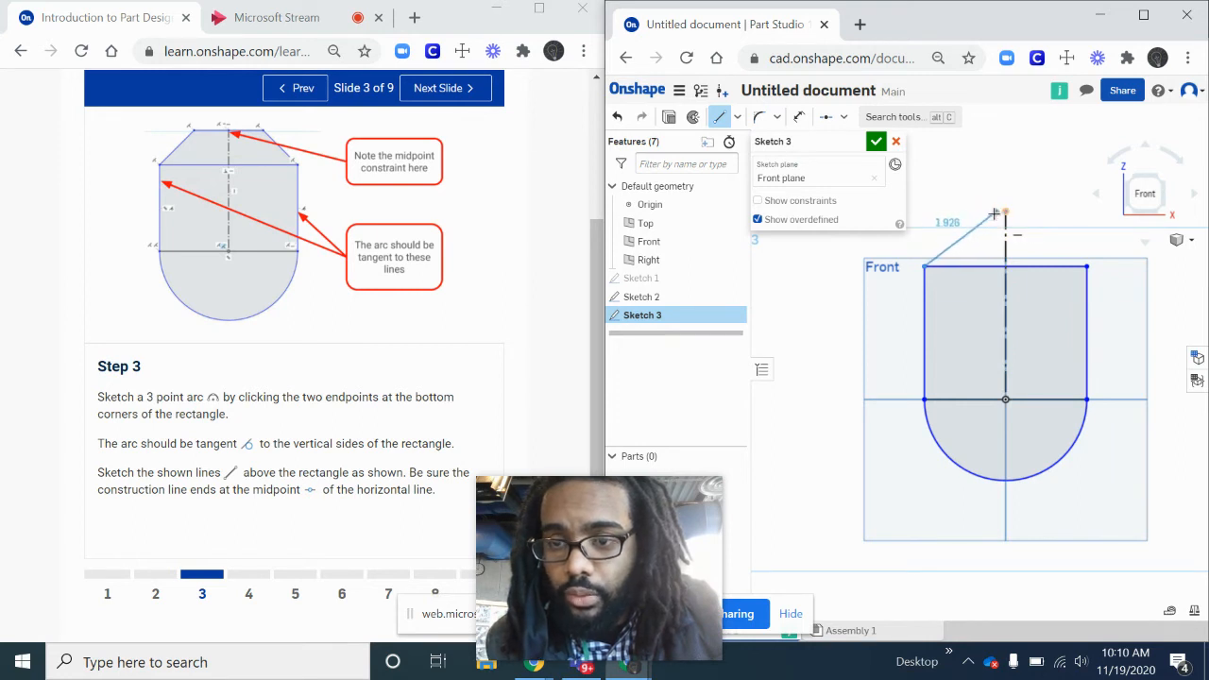
{"action": "left_click", "coordinate": [969, 214]}
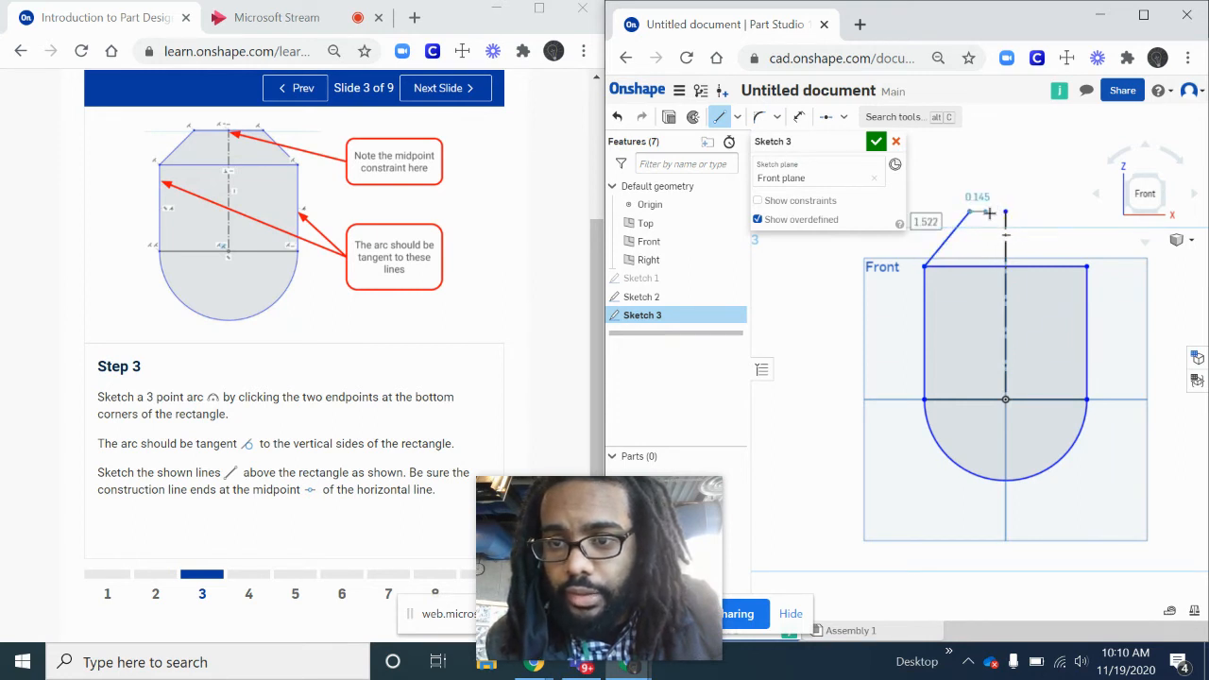
{"action": "left_click", "coordinate": [1045, 210]}
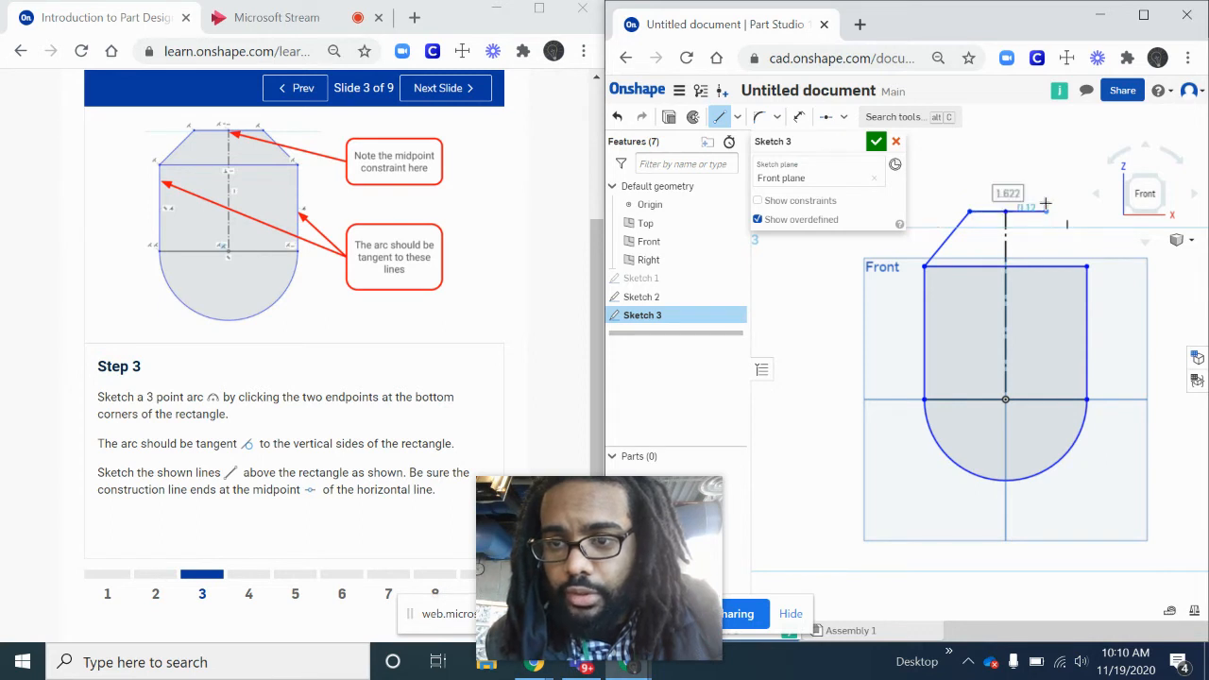
{"action": "left_click", "coordinate": [1086, 267]}
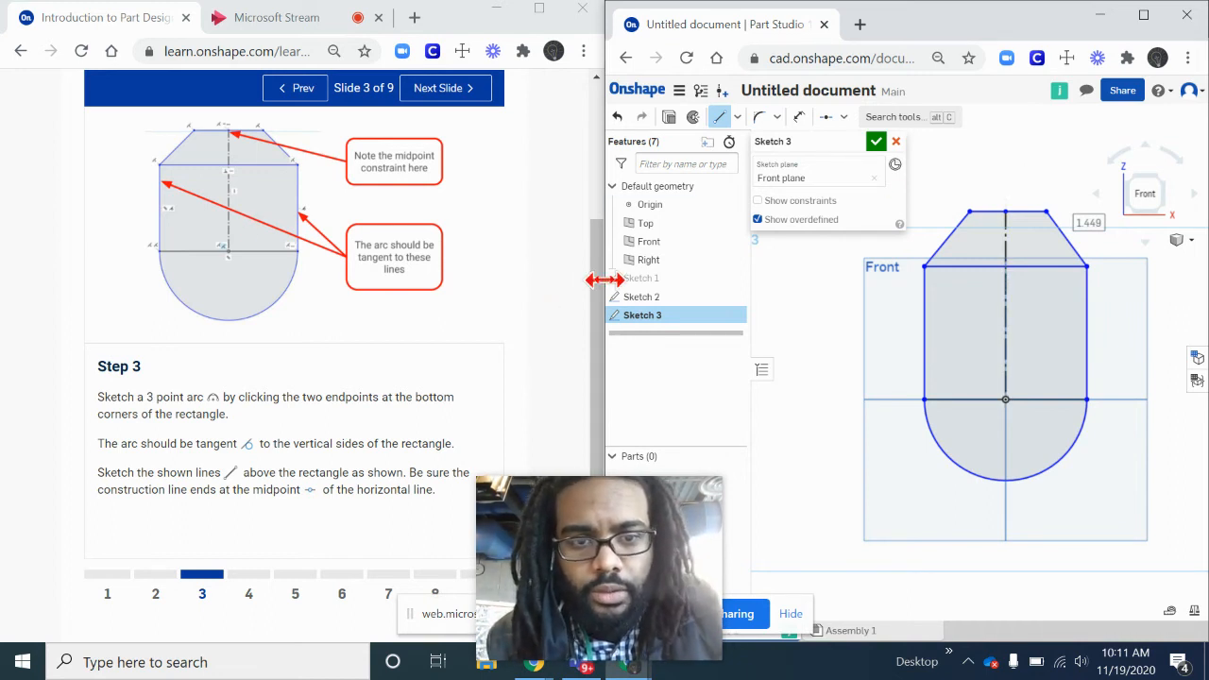
- Widen the Part Studio window and apply Tangent constraints between the arc and both vertical sides of the rectangle
{"action": "left_click_drag", "start_coordinate": [606, 276], "coordinate": [469, 265]}
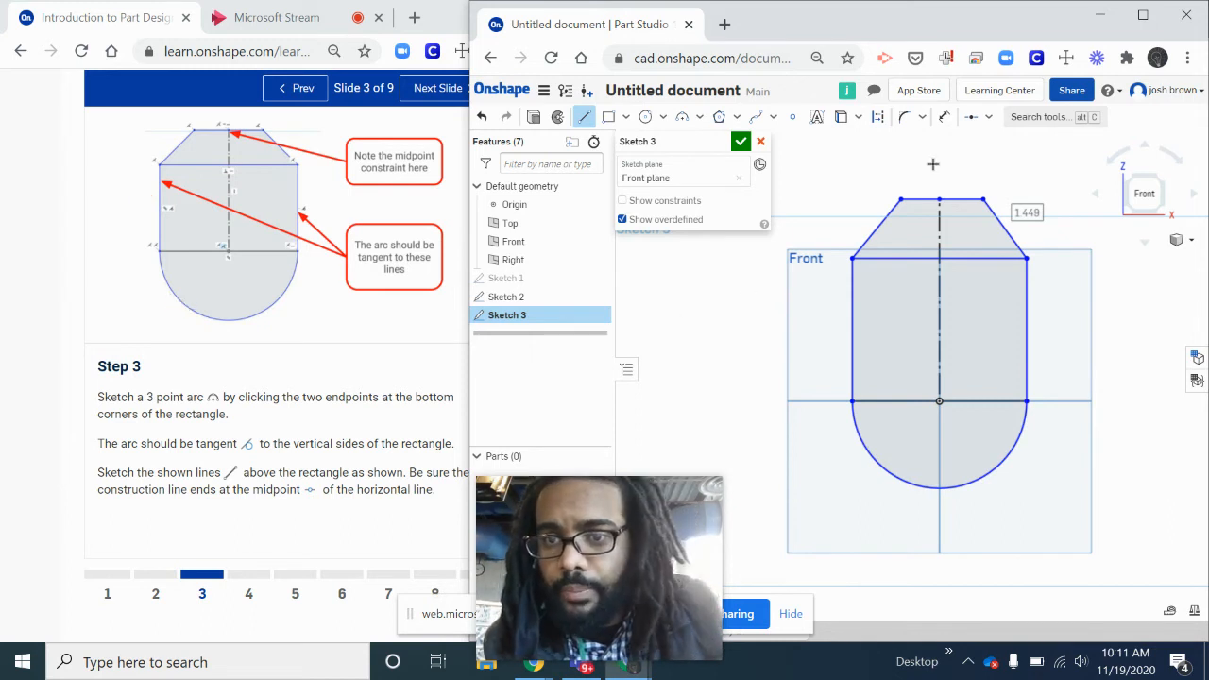
{"action": "left_click", "coordinate": [923, 118]}
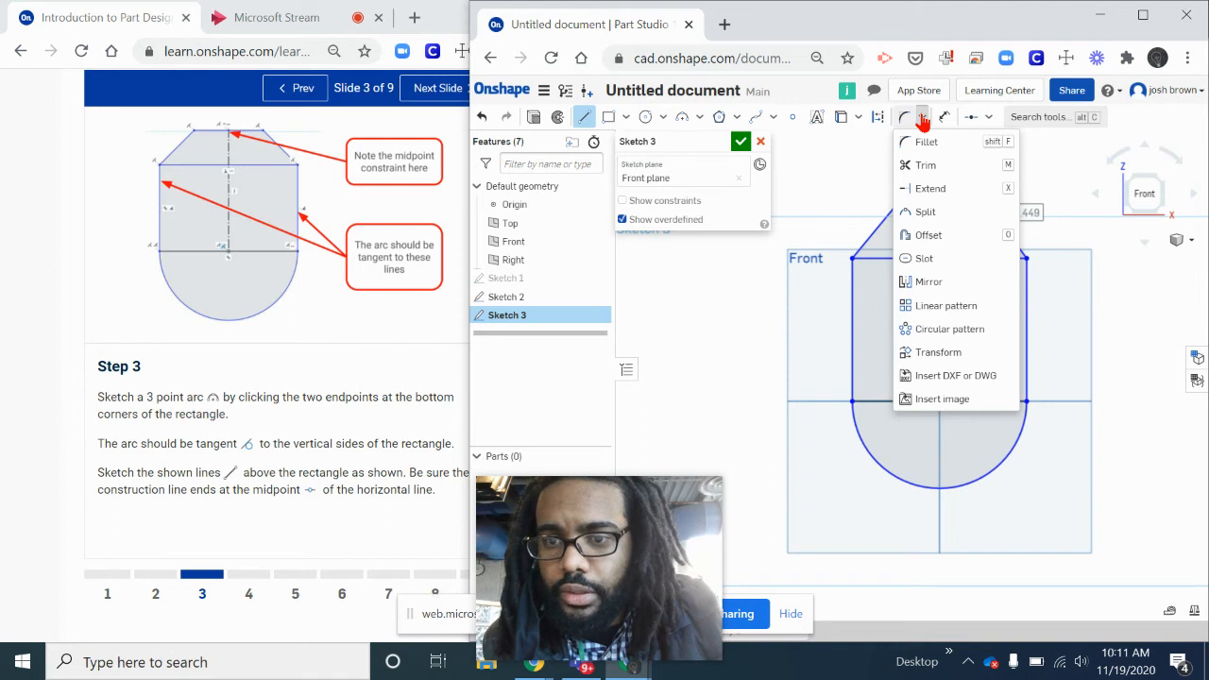
{"action": "left_click", "coordinate": [989, 117]}
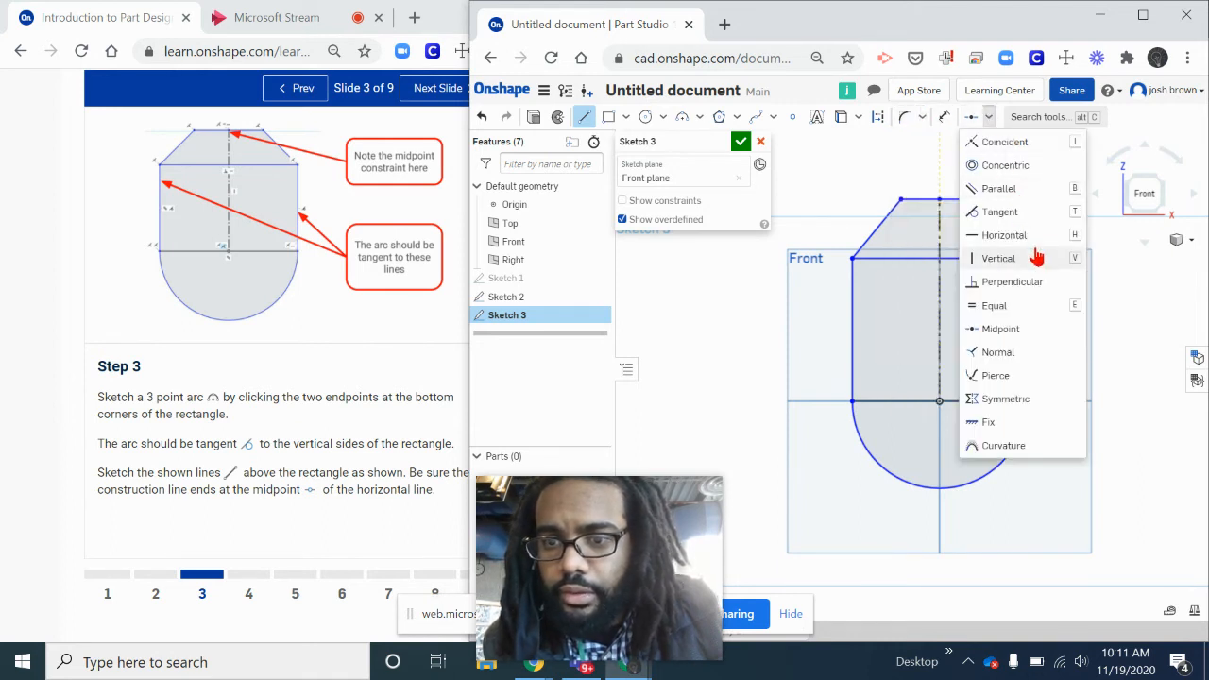
{"action": "left_click", "coordinate": [1015, 211]}
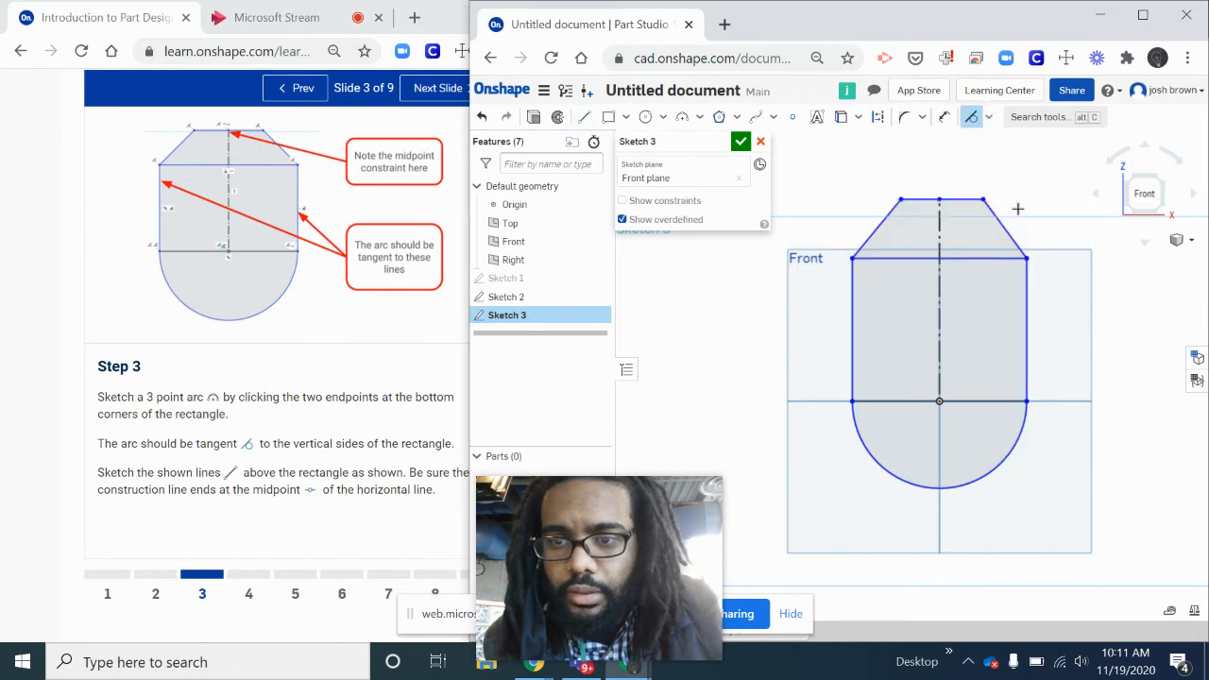
{"action": "left_click", "coordinate": [854, 442]}
{"action": "left_click", "coordinate": [851, 382]}
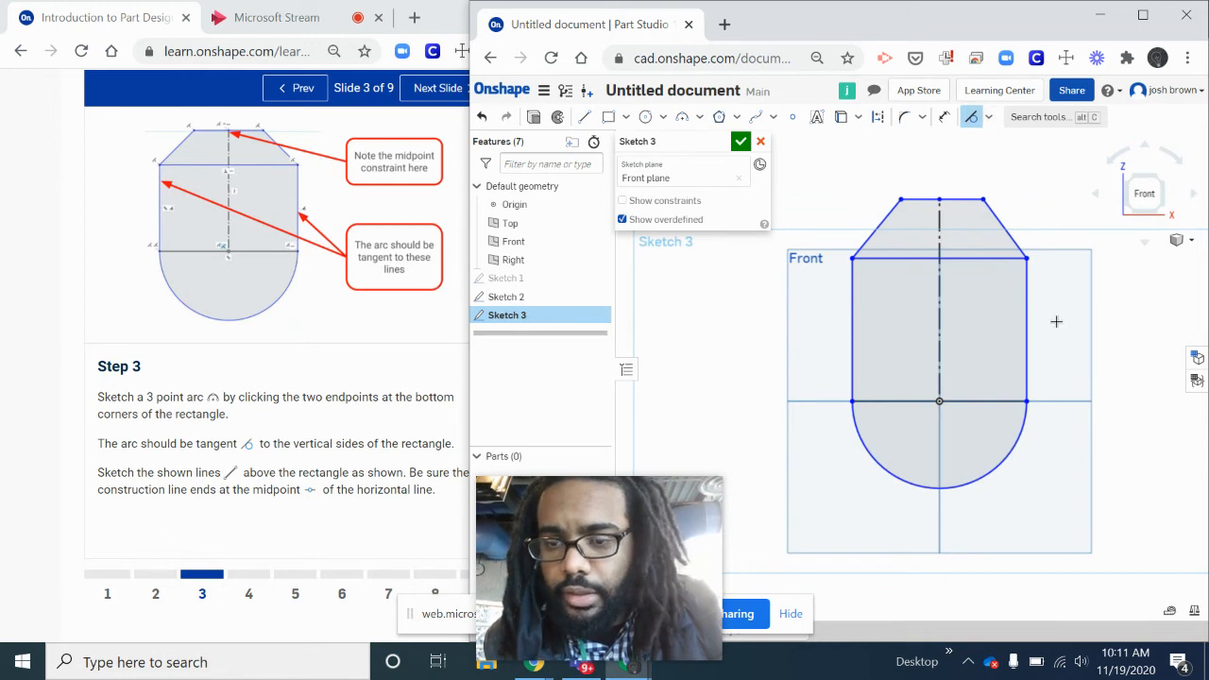
{"action": "left_click", "coordinate": [1027, 341]}
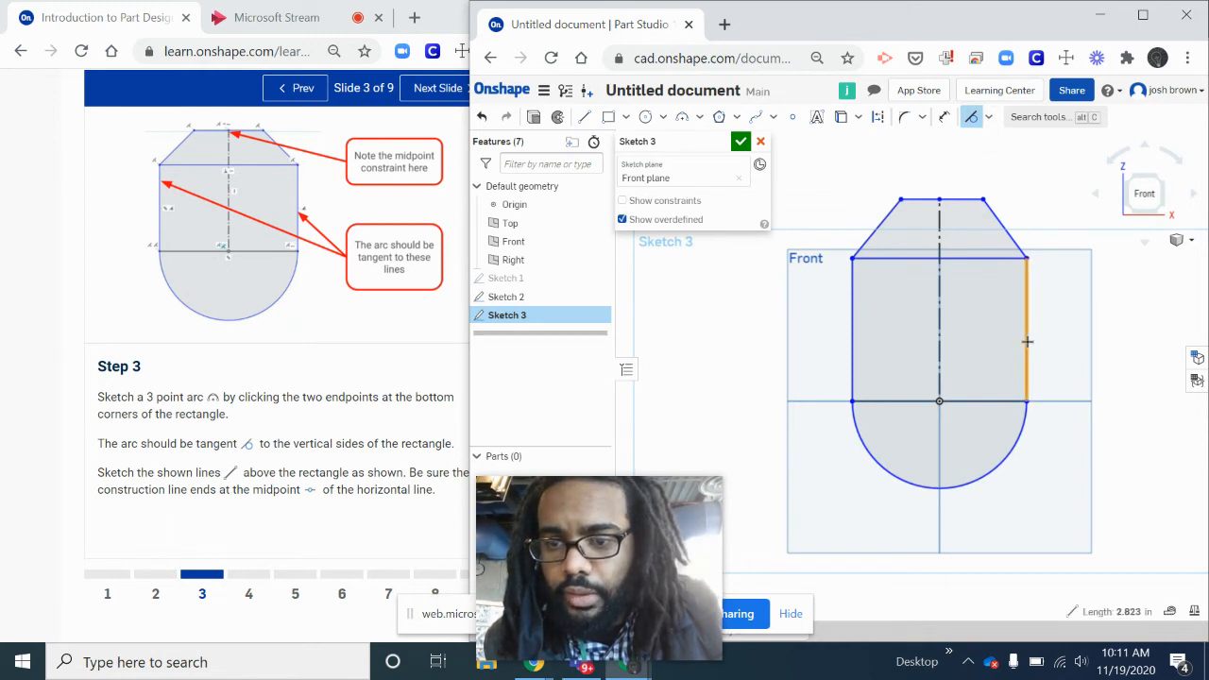
{"action": "left_click", "coordinate": [1018, 448]}
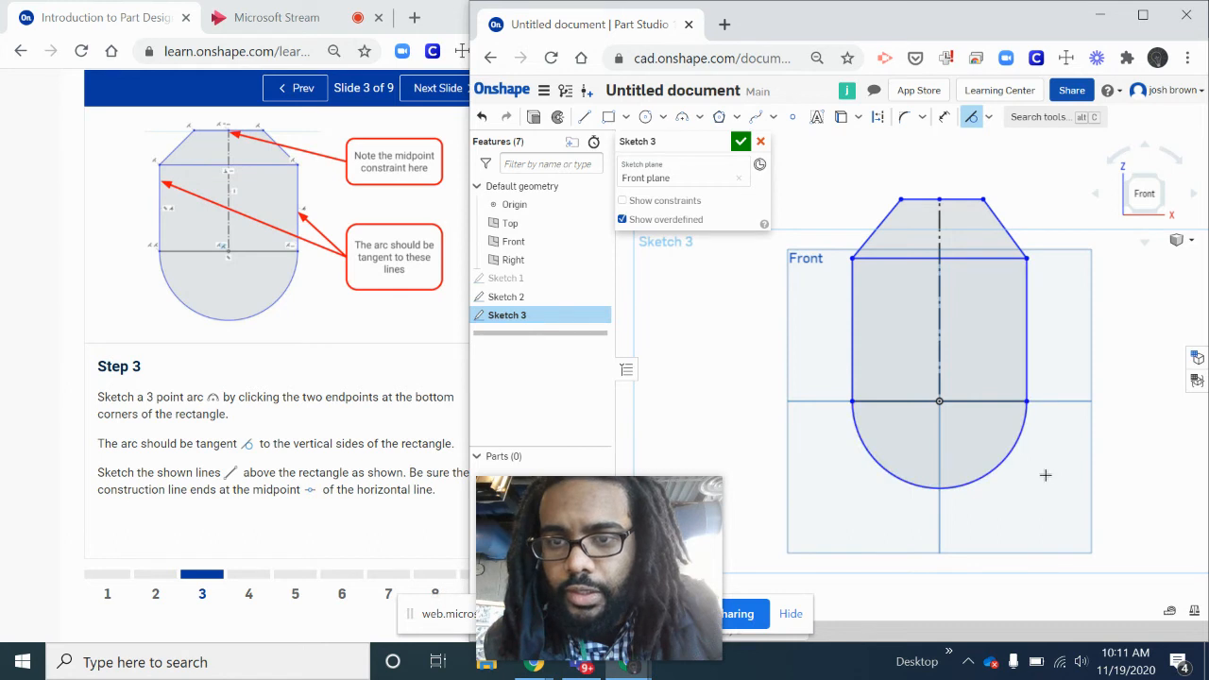
- Apply Parallel constraints between the rectangle's two horizontal lines and between its two vertical sides
{"action": "left_click", "coordinate": [989, 118]}
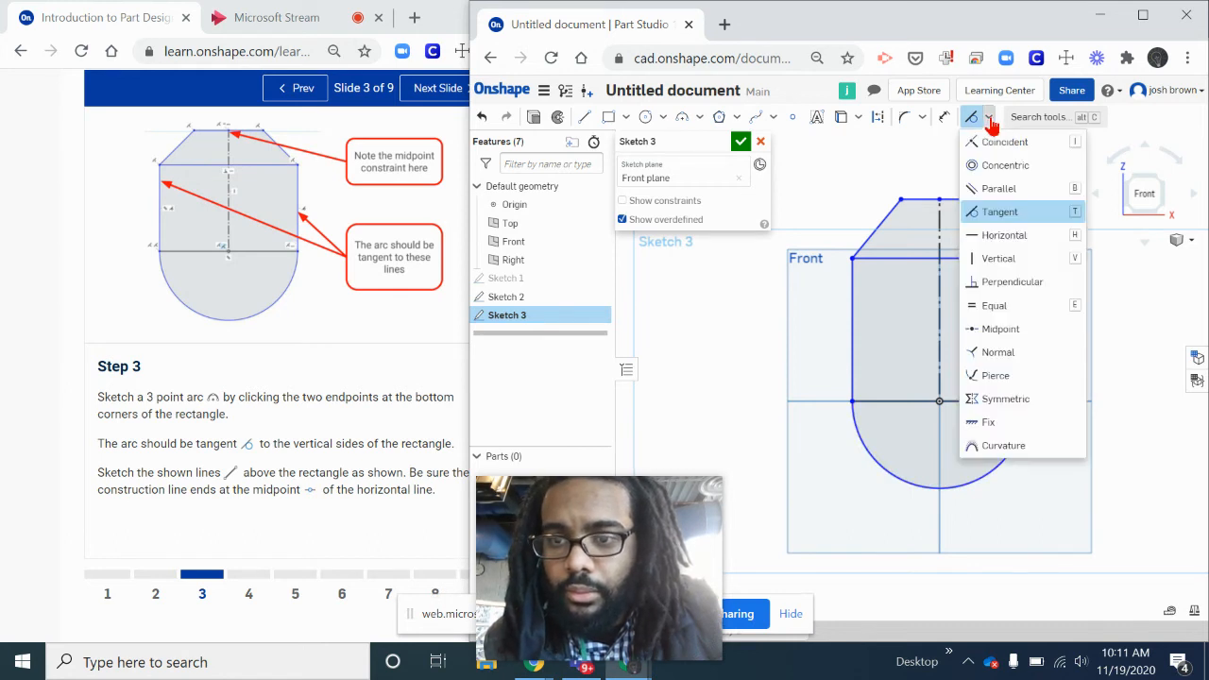
{"action": "left_click", "coordinate": [998, 188]}
{"action": "left_click", "coordinate": [899, 256]}
{"action": "left_click", "coordinate": [904, 402]}
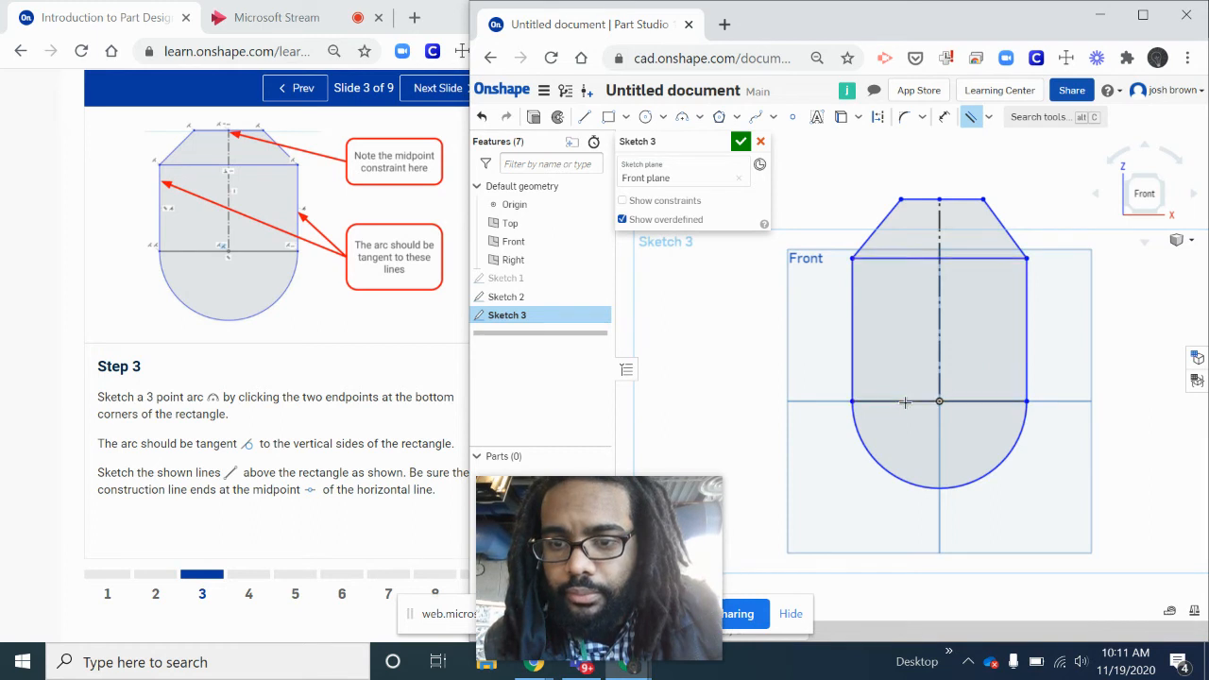
{"action": "left_click", "coordinate": [854, 313]}
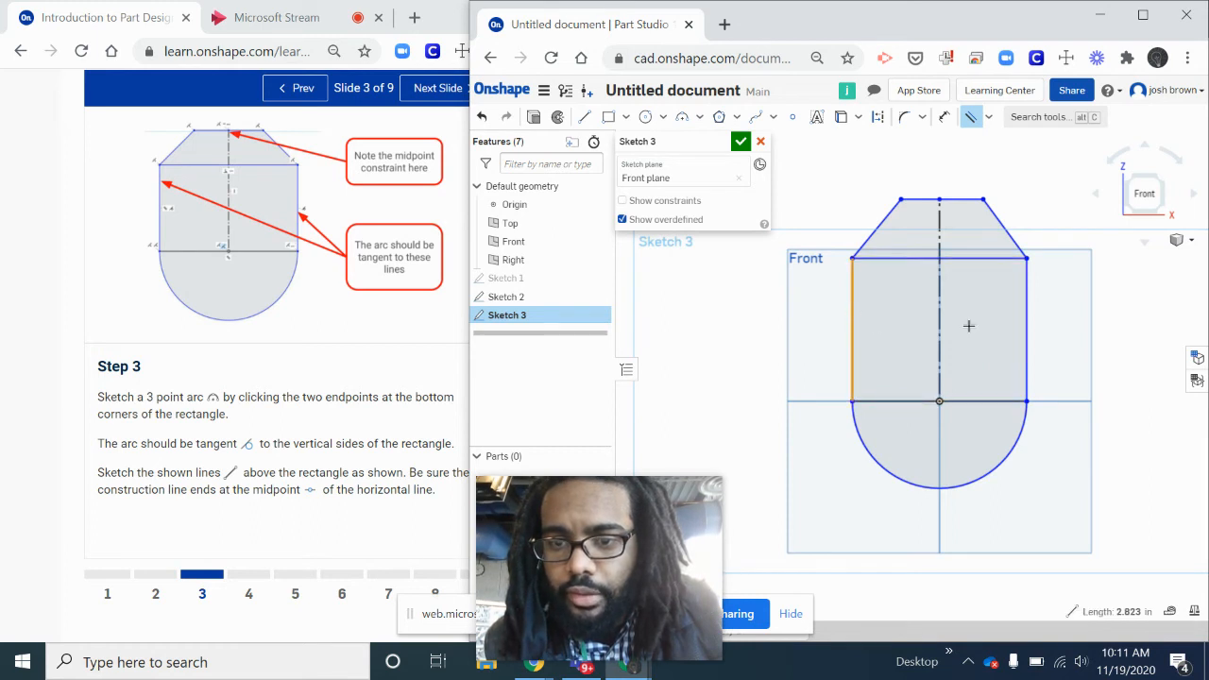
{"action": "left_click", "coordinate": [1029, 332]}
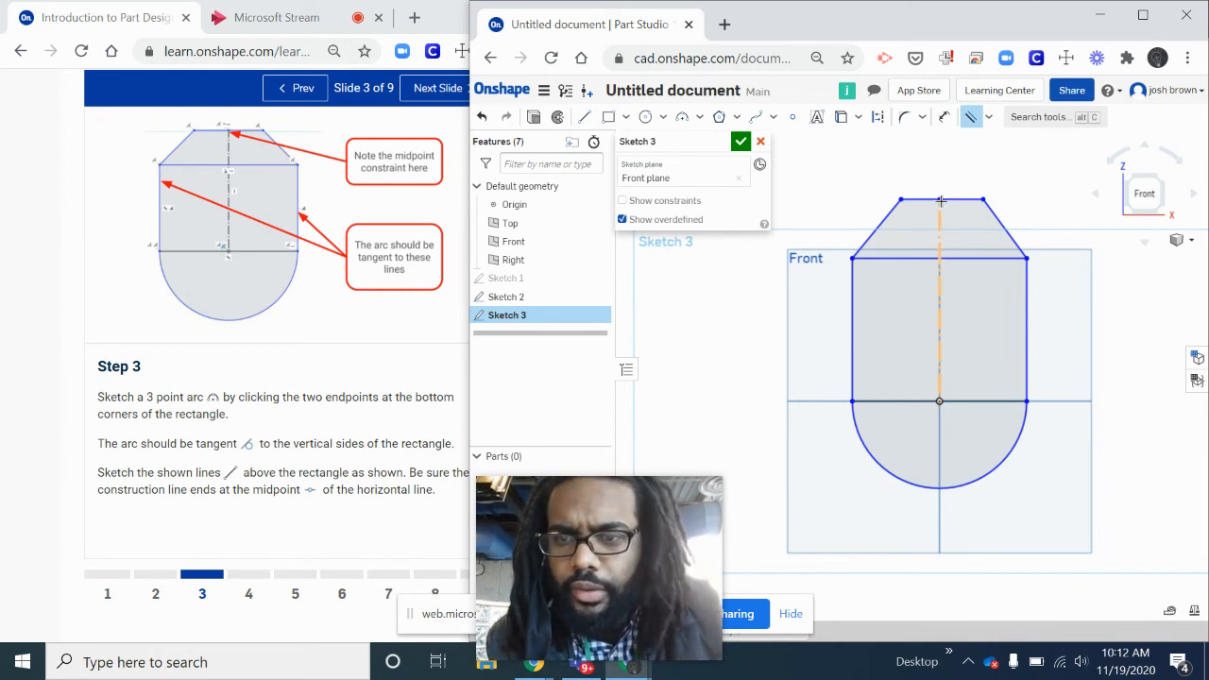
- Apply an Equal constraint between the two slanted lines above the rectangle
{"action": "left_click", "coordinate": [989, 118]}
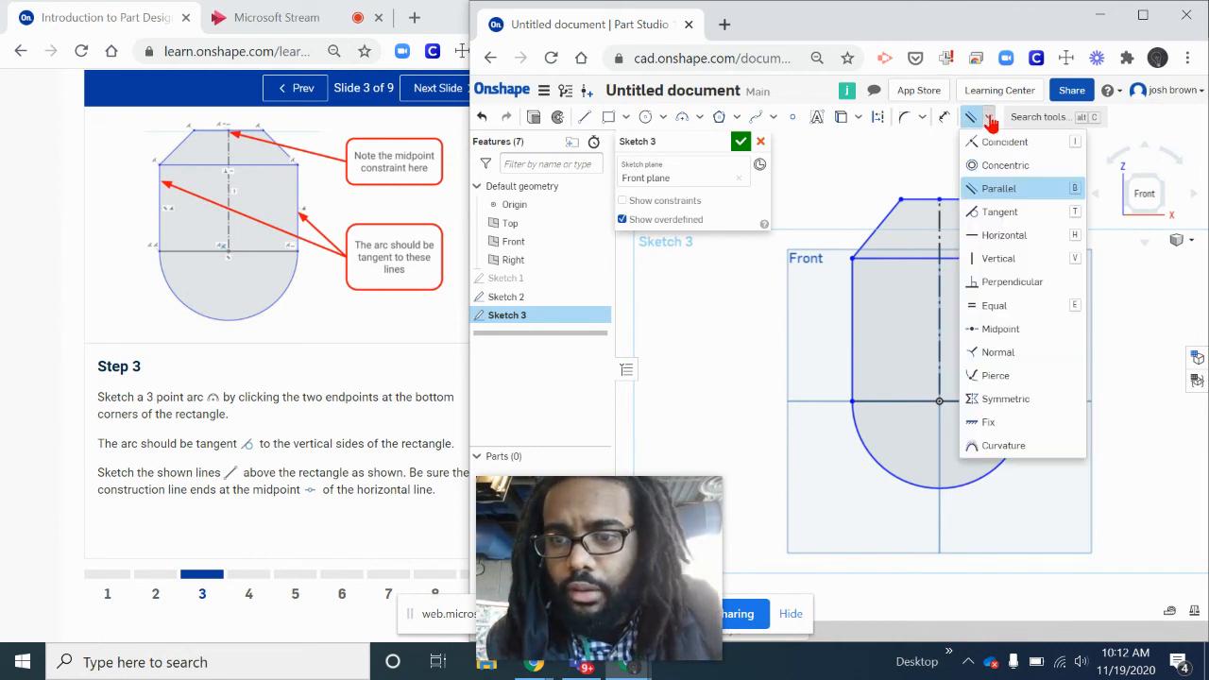
{"action": "left_click", "coordinate": [992, 305]}
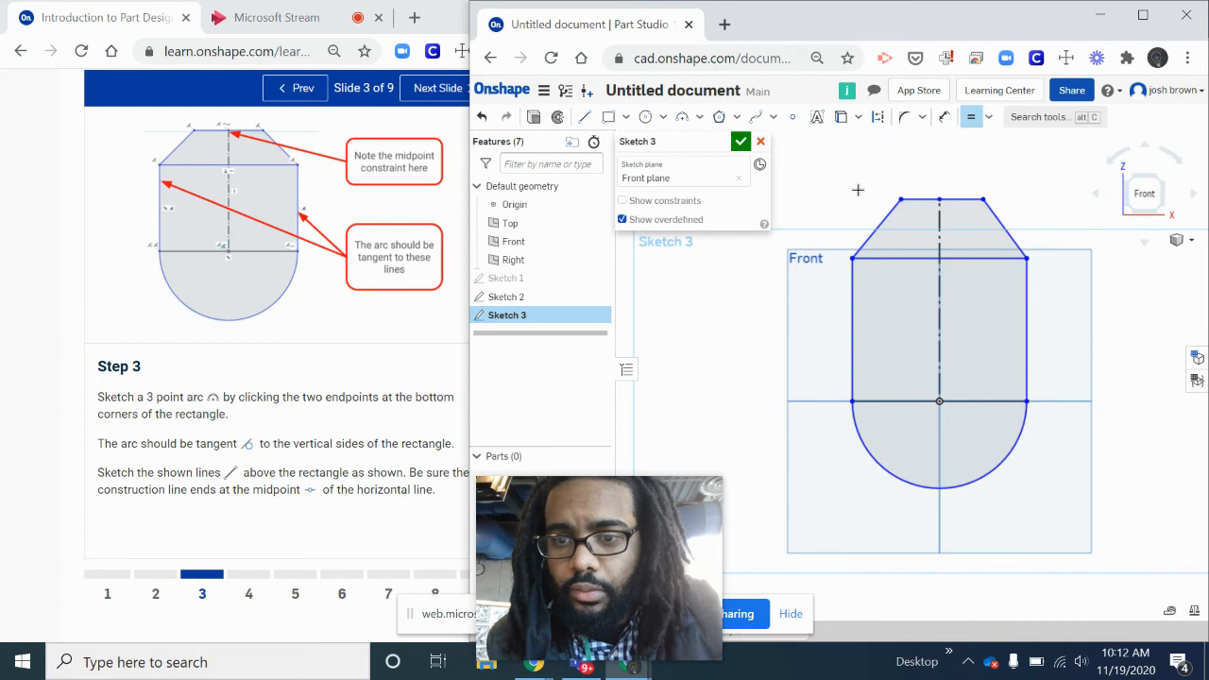
{"action": "left_click", "coordinate": [875, 233]}
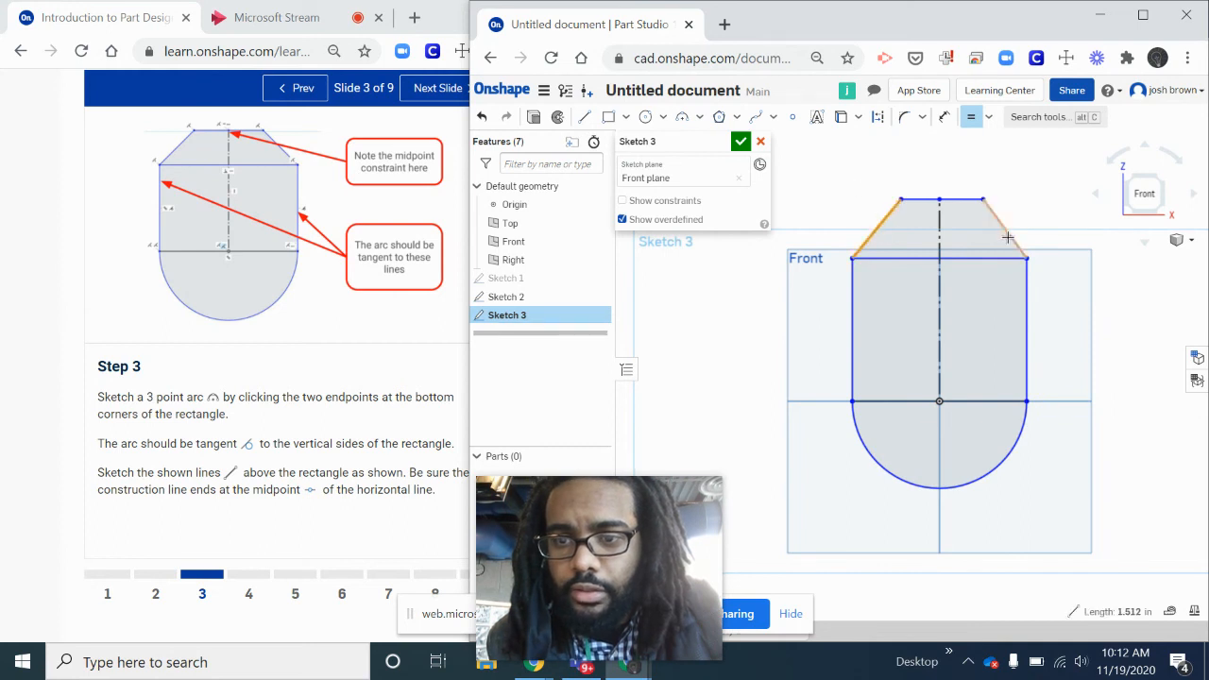
{"action": "left_click", "coordinate": [1008, 237]}
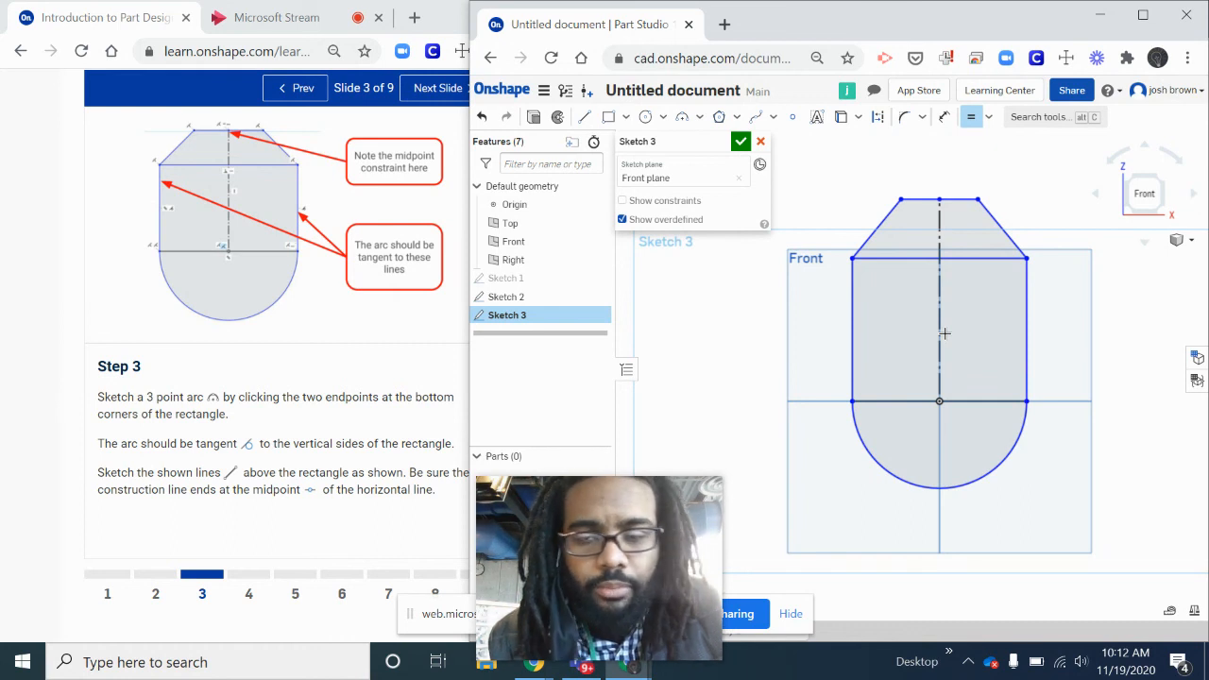
- Advance the course exercise to the Step 4 slide
{"action": "left_click", "coordinate": [990, 119]}
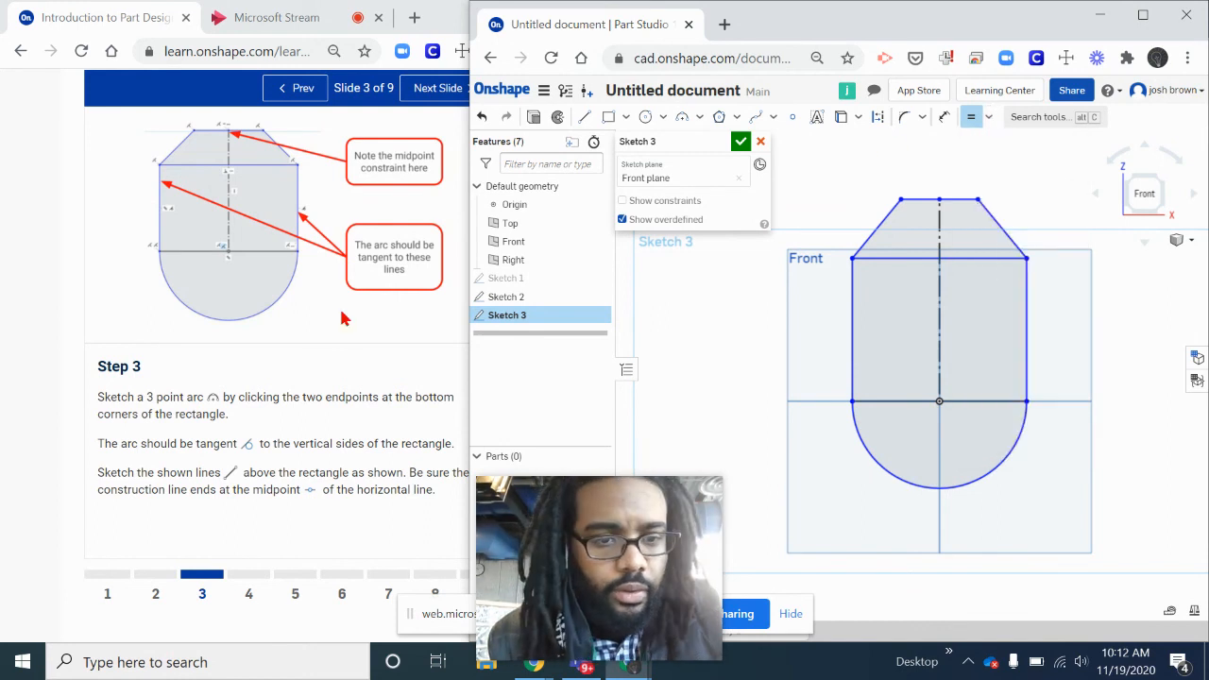
{"action": "left_click", "coordinate": [250, 376]}
{"action": "left_click", "coordinate": [244, 594]}
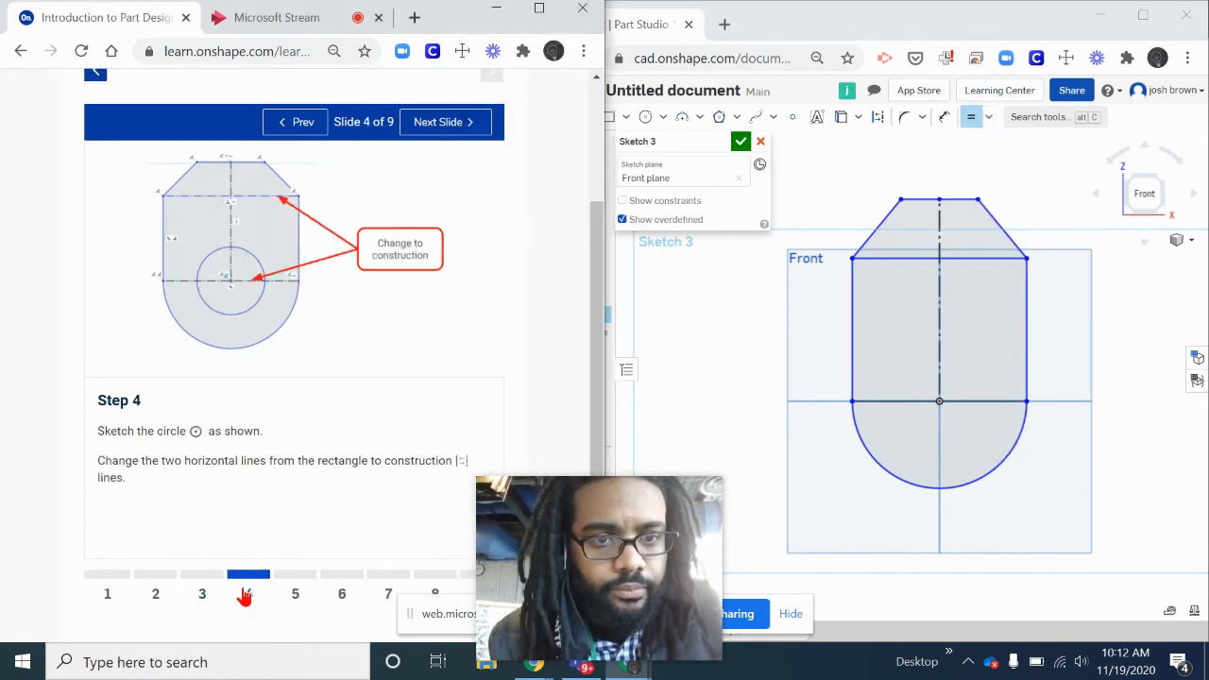